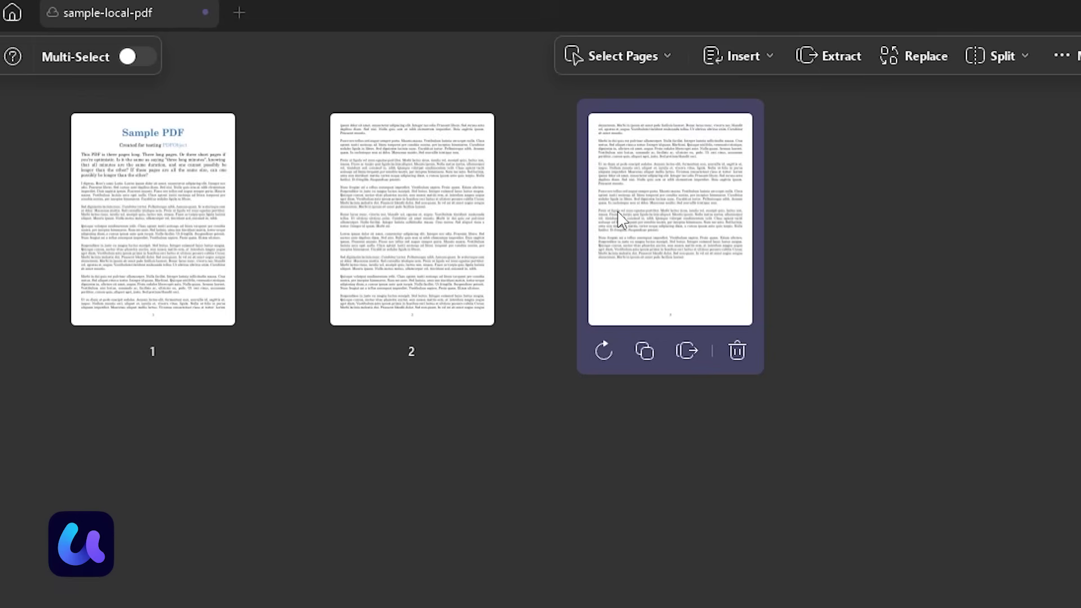
# Step: Move page 1 into the second position, then scroll down through the document
pyautogui.moveTo(153, 220); pyautogui.dragTo(357, 234)
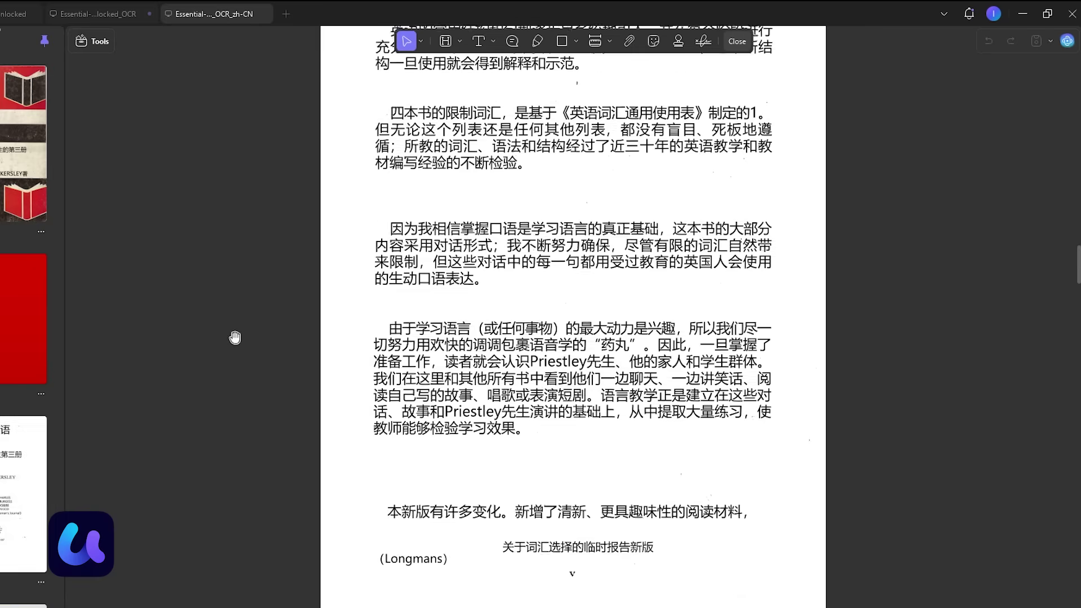
pyautogui.scroll(-5, 238, 335)
pyautogui.scroll(-3, 238, 335)
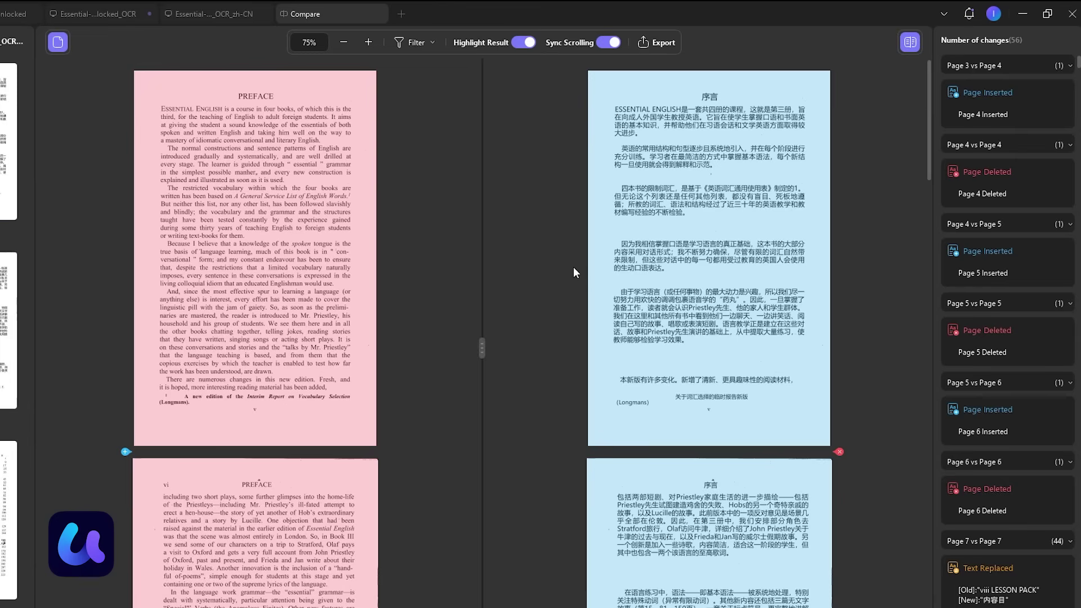
# Step: Scroll the UPDF site down to 'Start With UPDF Today' and reveal the App Store download option
pyautogui.scroll(-4, 572, 293)
pyautogui.scroll(-5, 442, 366)
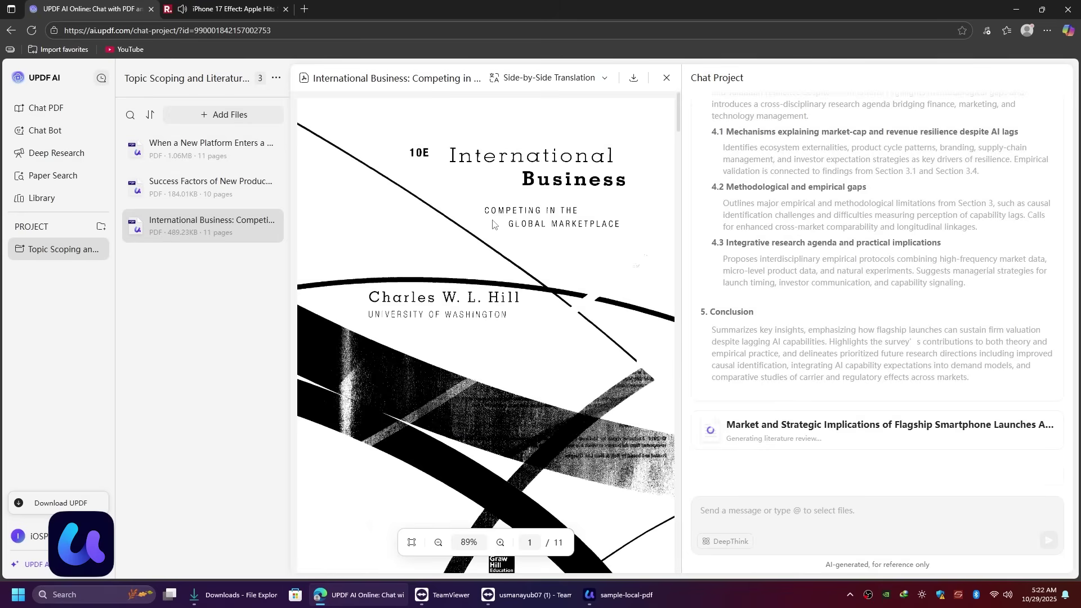
pyautogui.scroll(-5, 492, 224)
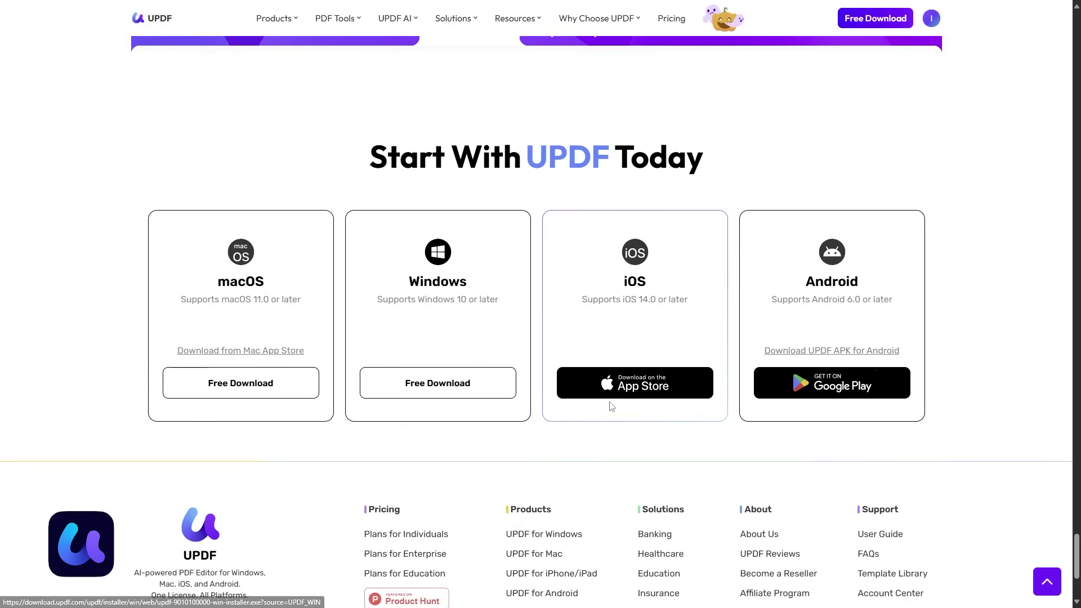
pyautogui.moveTo(612, 402)
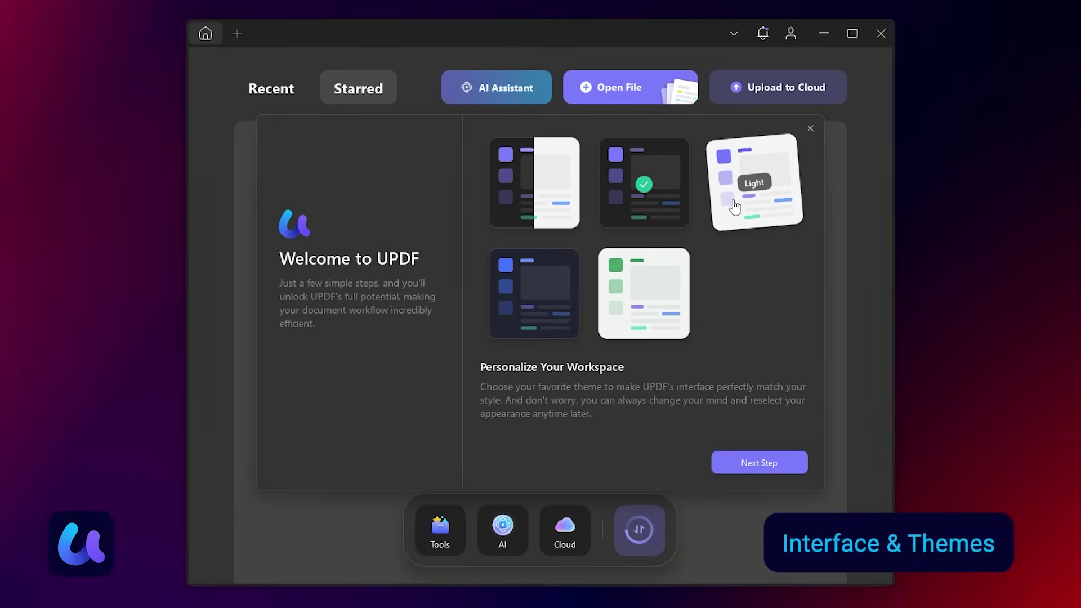
# Step: Try the light green and light purple themes, settle on Dark, and drop sample-local-pdf in to open it
pyautogui.click(625, 318)
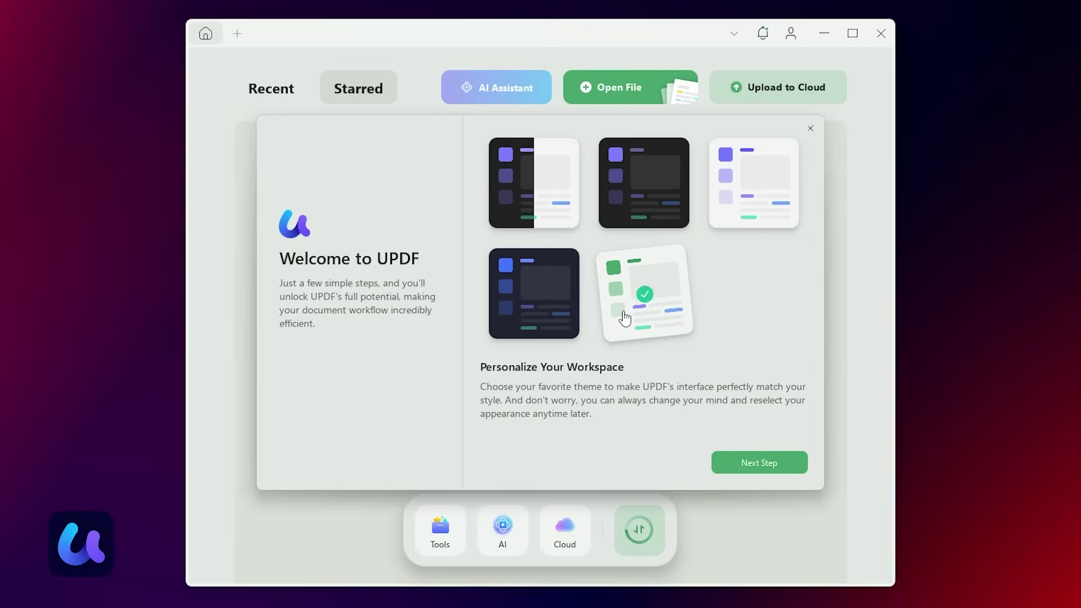
pyautogui.click(727, 215)
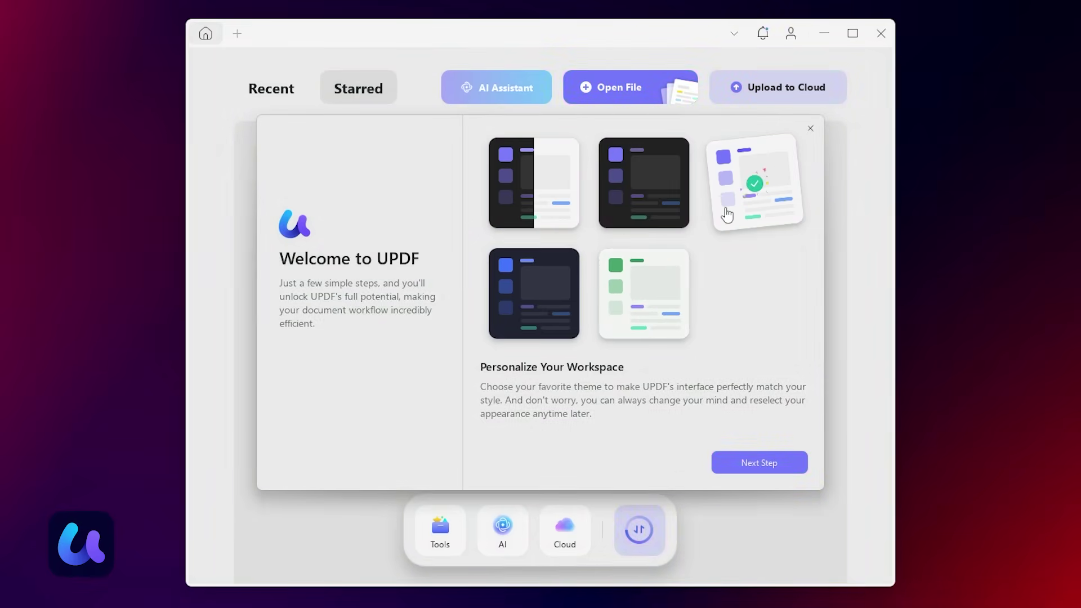
pyautogui.click(640, 211)
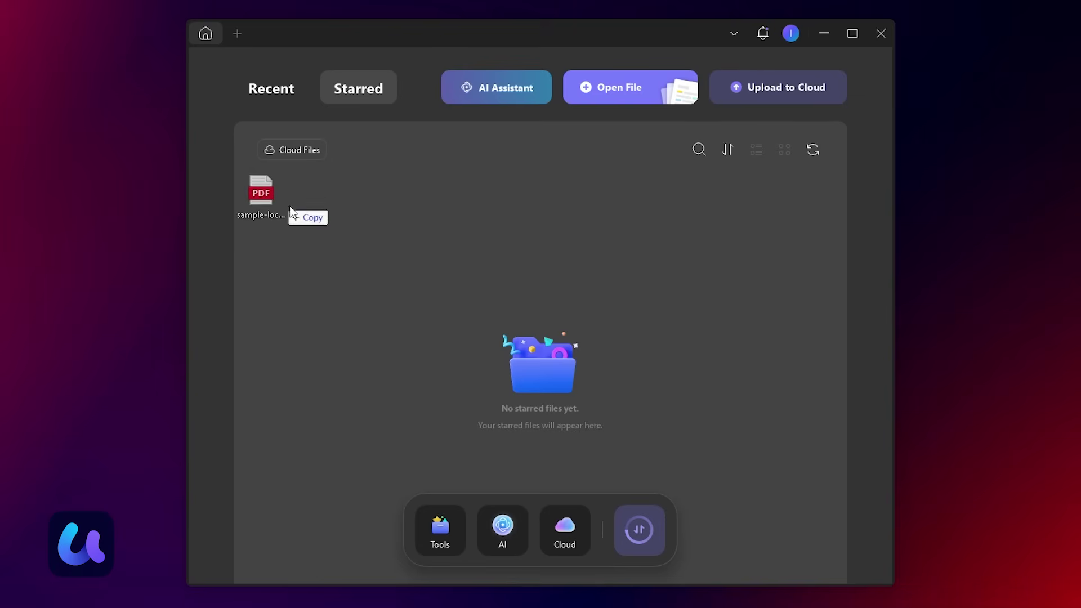
pyautogui.moveTo(289, 205); pyautogui.dragTo(449, 346)
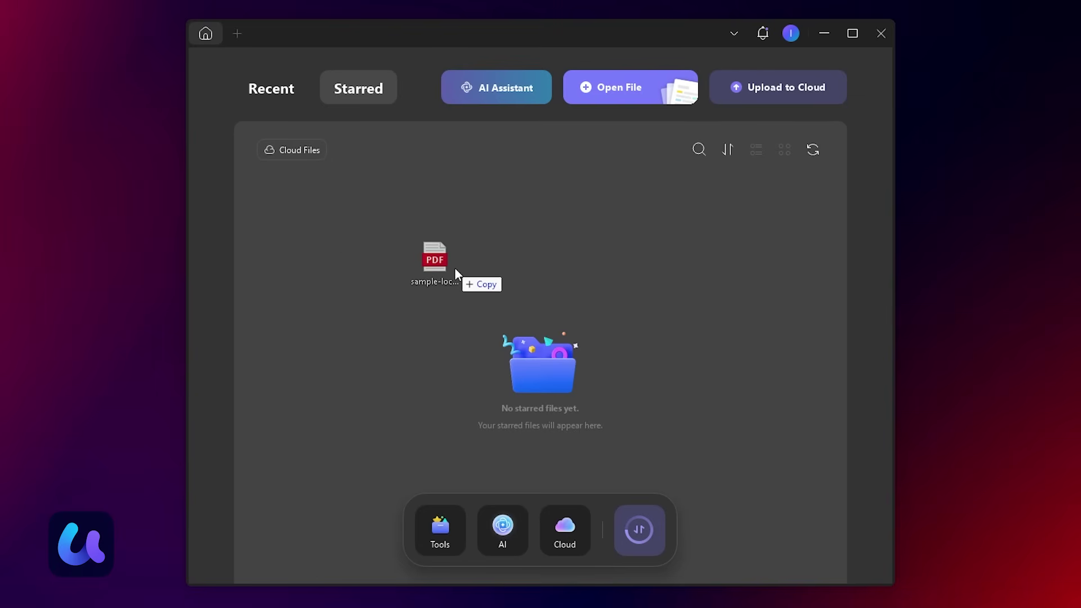
pyautogui.moveTo(455, 268); pyautogui.dragTo(455, 270)
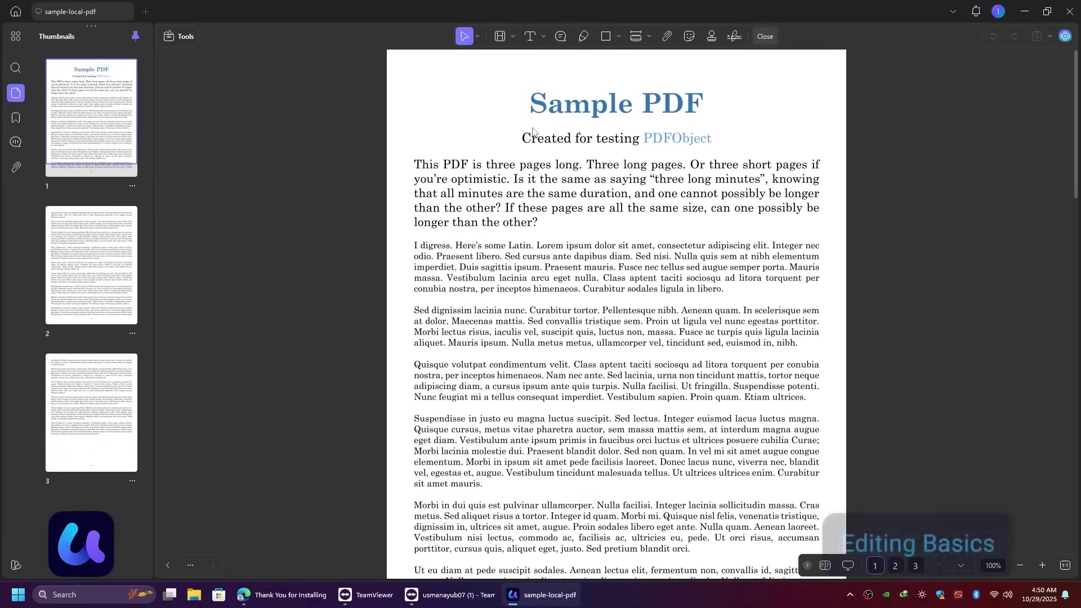
# Step: Turn on PDF editing and delete the extra text after 'other?' in the opening paragraph
pyautogui.rightClick(532, 130)
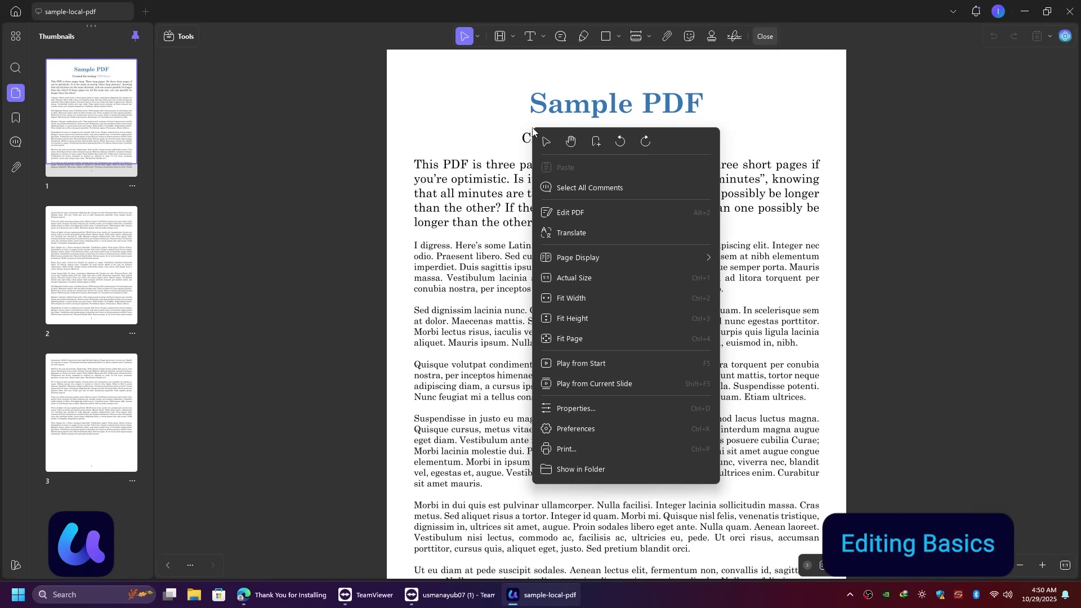
pyautogui.click(619, 215)
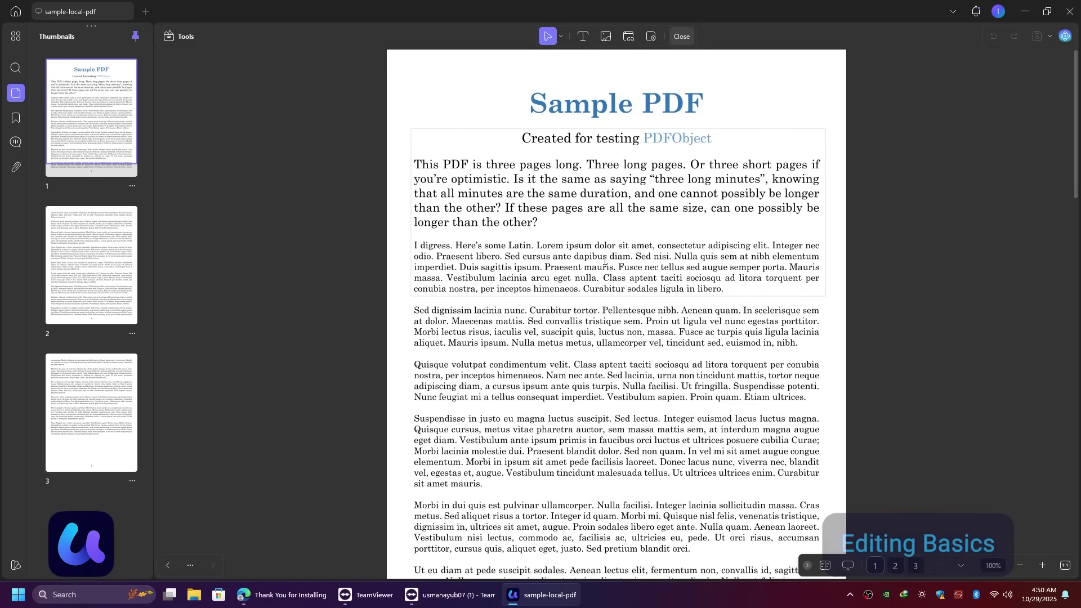
pyautogui.click(663, 250)
pyautogui.write('This is iOSProHacker youtub')
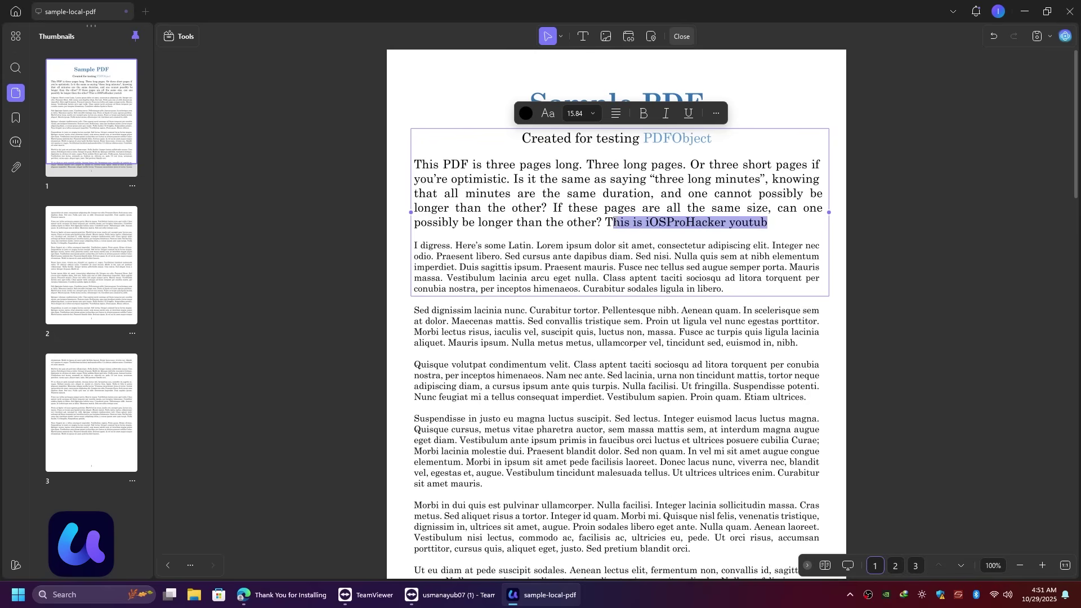
pyautogui.press('BackSpace')
# Step: Insert the flower image beside the first paragraph and adjust it
pyautogui.click(606, 36)
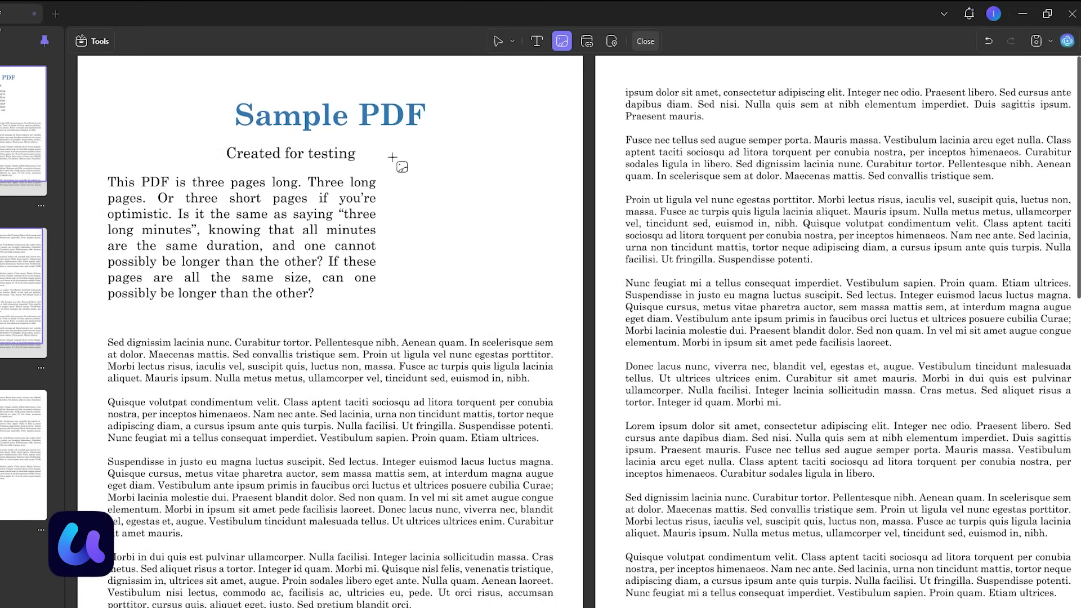
pyautogui.click(386, 152)
pyautogui.doubleClick(338, 169)
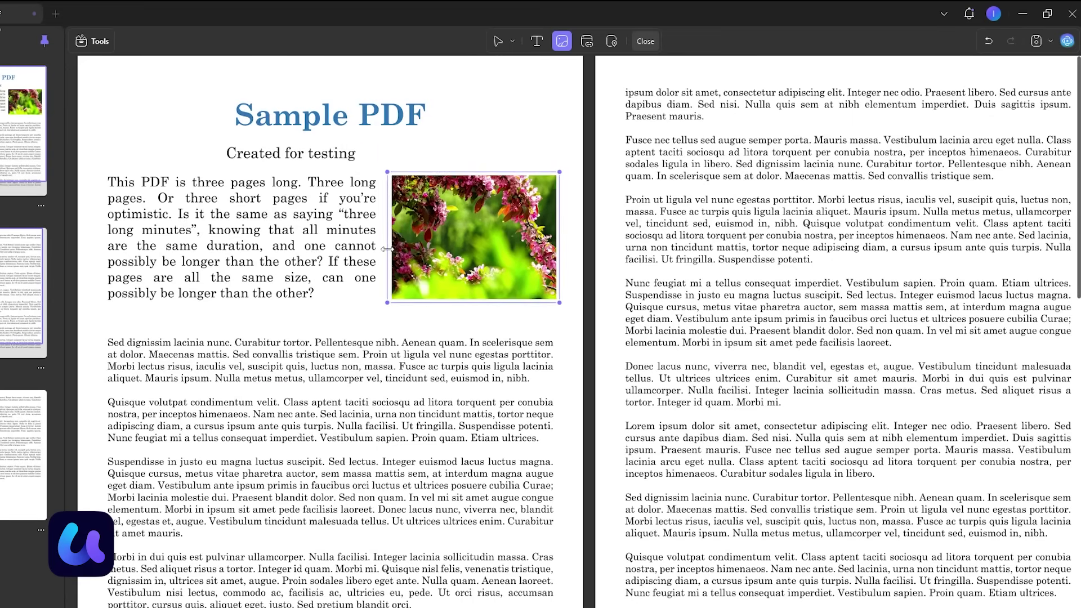
pyautogui.rightClick(482, 258)
pyautogui.click(563, 444)
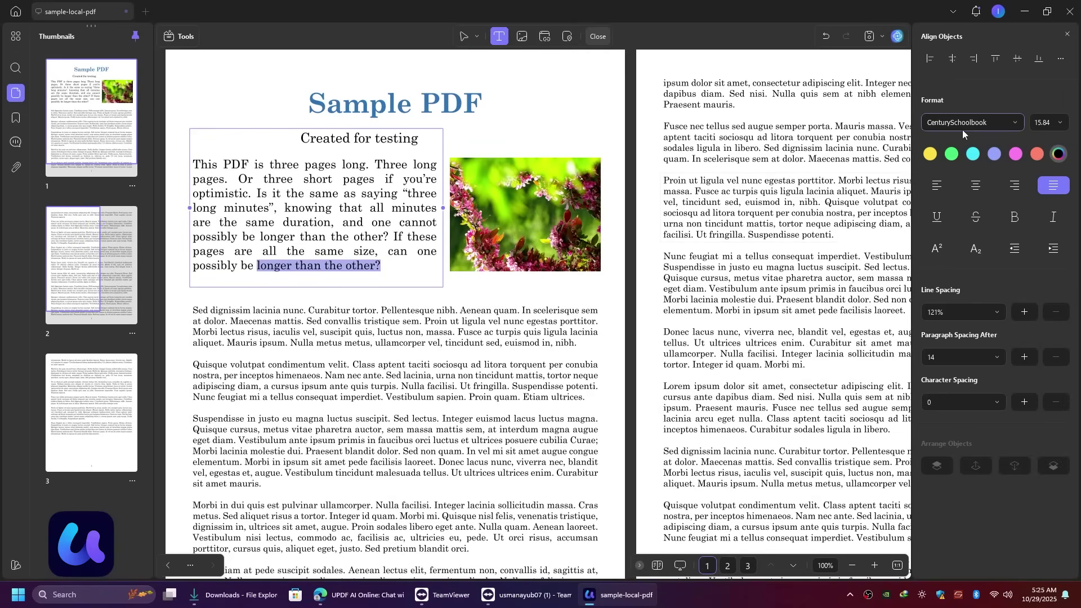
# Step: Make 'longer than the other?' bold italic and draw a link area over it
pyautogui.hotkey('ctrl', 'b')
pyautogui.hotkey('ctrl', 'i')
pyautogui.rightClick(338, 265)
pyautogui.click(544, 36)
pyautogui.moveTo(385, 255)
pyautogui.mouseDown()
pyautogui.moveTo(268, 284)
pyautogui.moveTo(255, 275)
pyautogui.mouseUp()
pyautogui.write('https://google.com/')
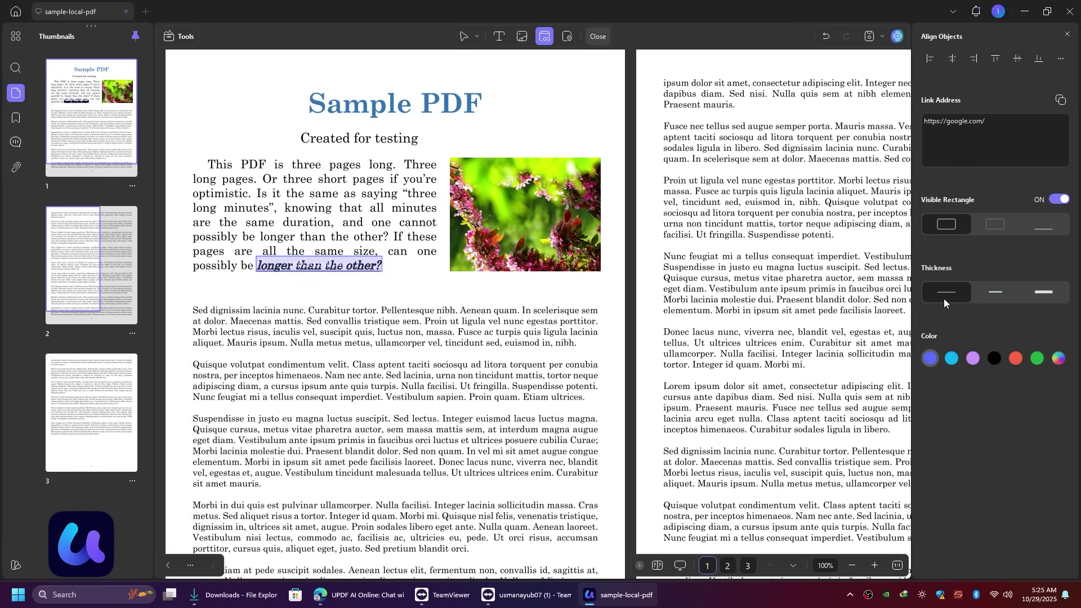
pyautogui.click(1060, 200)
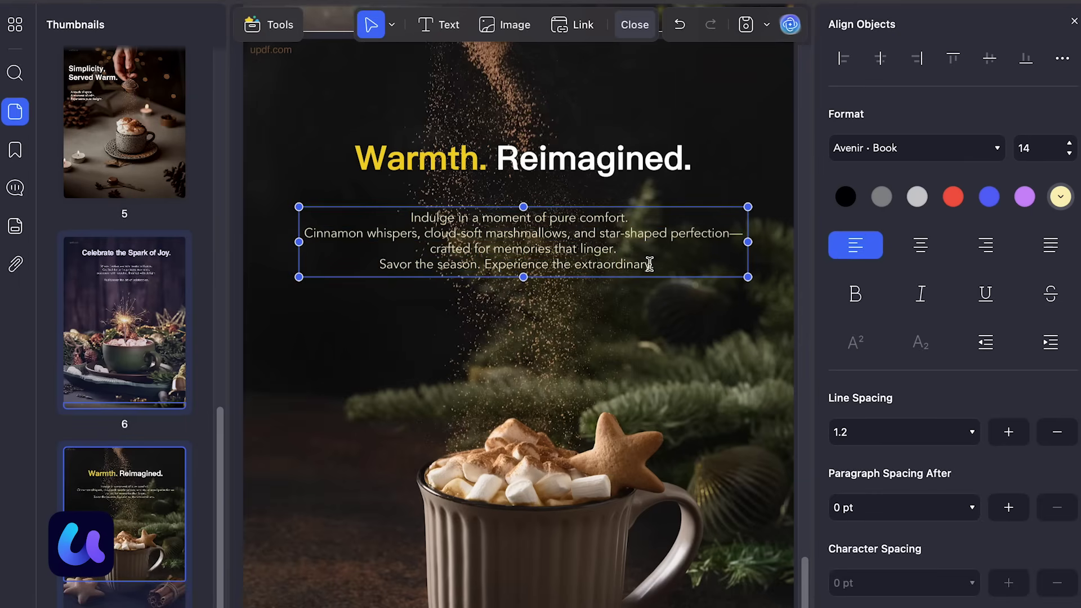
pyautogui.hotkey('ctrl', 'a')
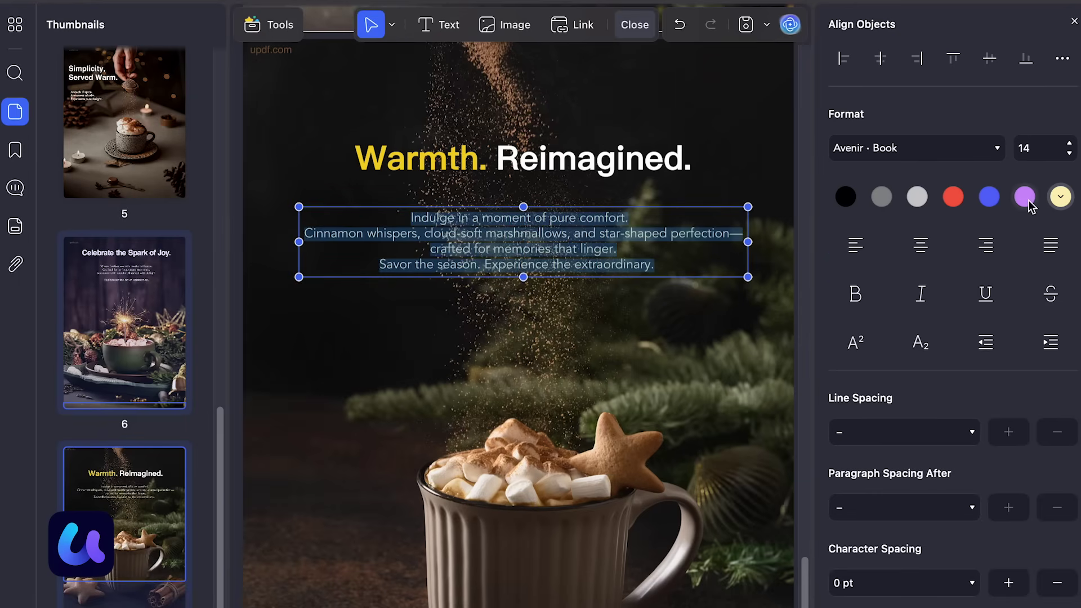
pyautogui.click(918, 200)
pyautogui.click(1062, 198)
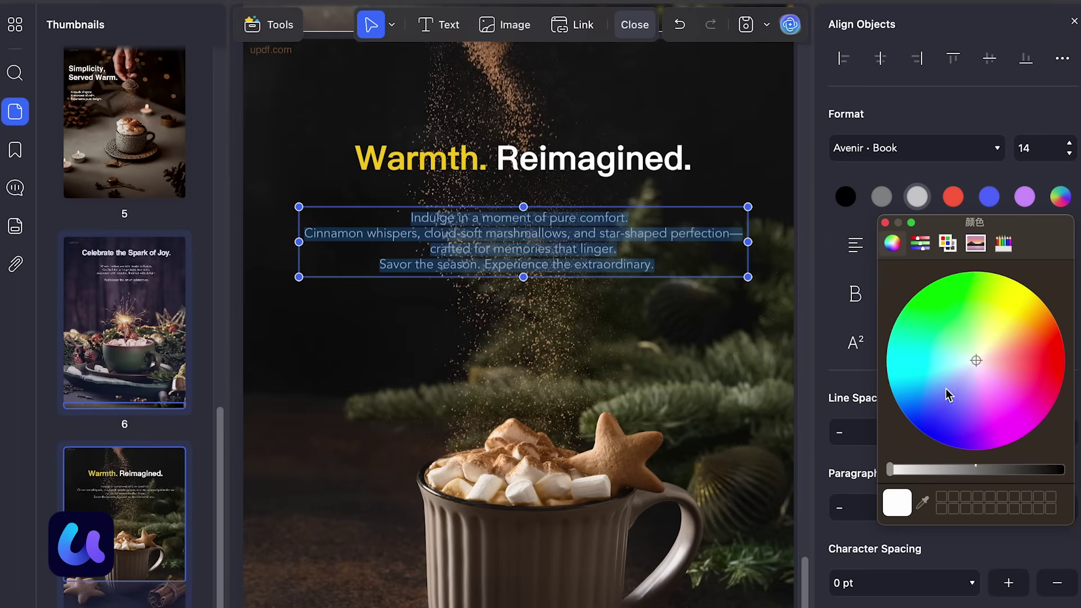
# Step: Recolour the Warmth. Reimagined title yellow-green
pyautogui.click(524, 161)
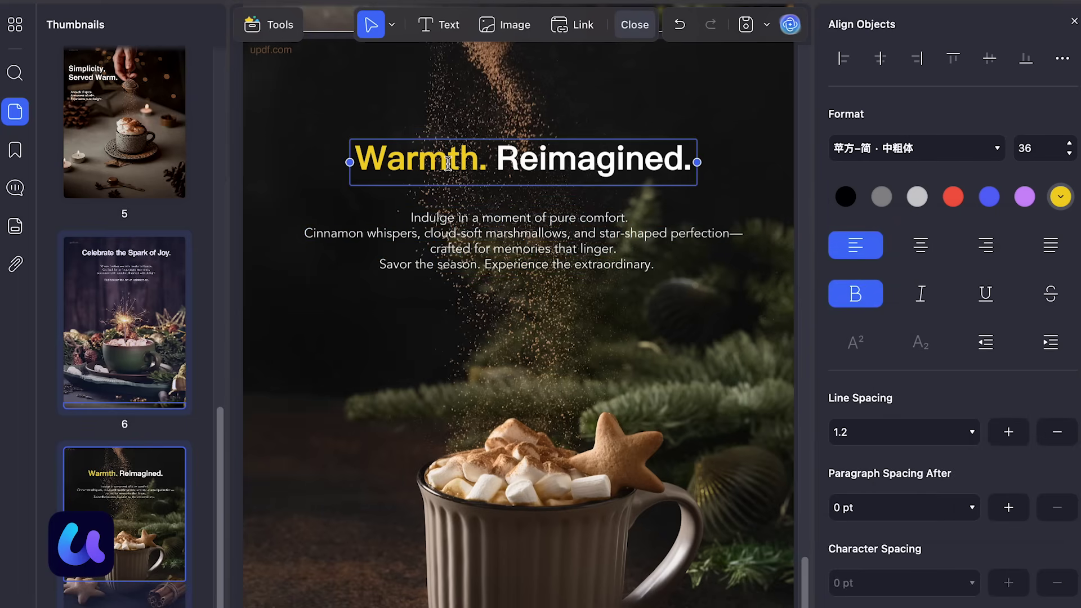
pyautogui.hotkey('ctrl', 'a')
pyautogui.click(951, 197)
pyautogui.click(1061, 198)
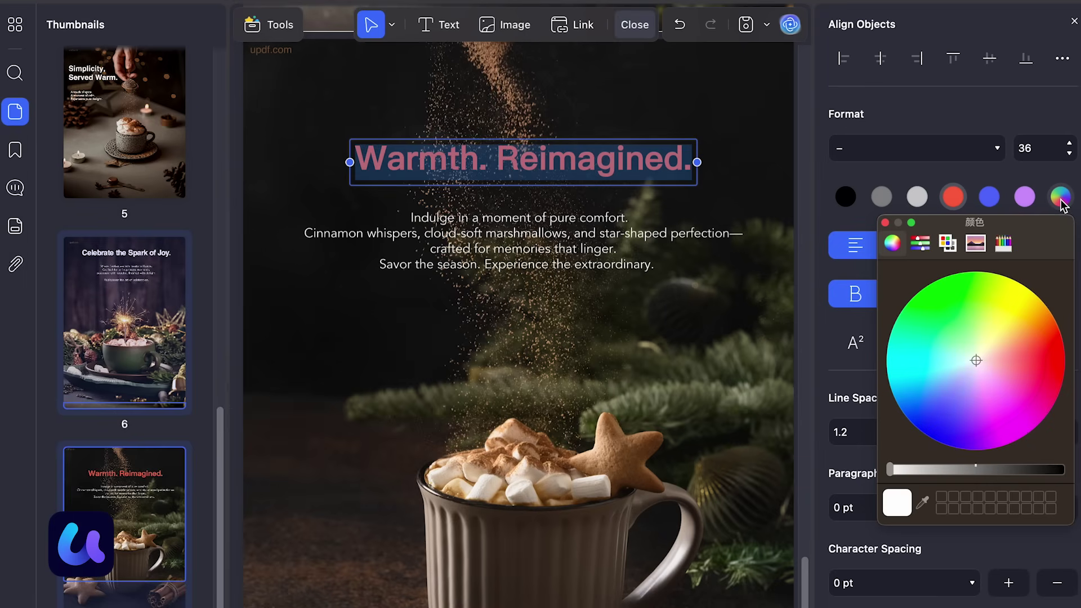
pyautogui.click(992, 323)
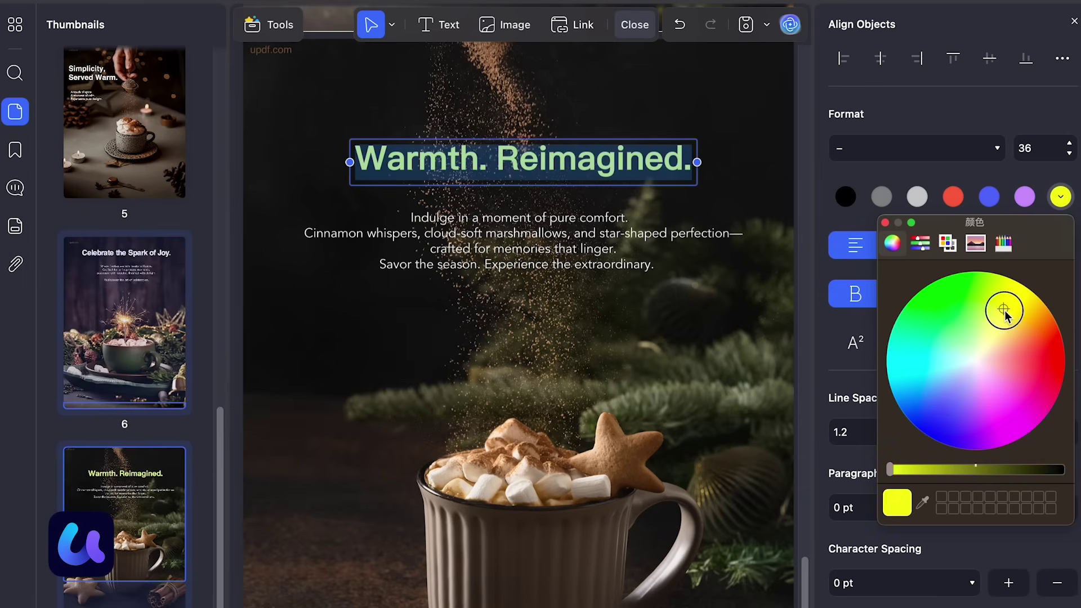
pyautogui.click(660, 333)
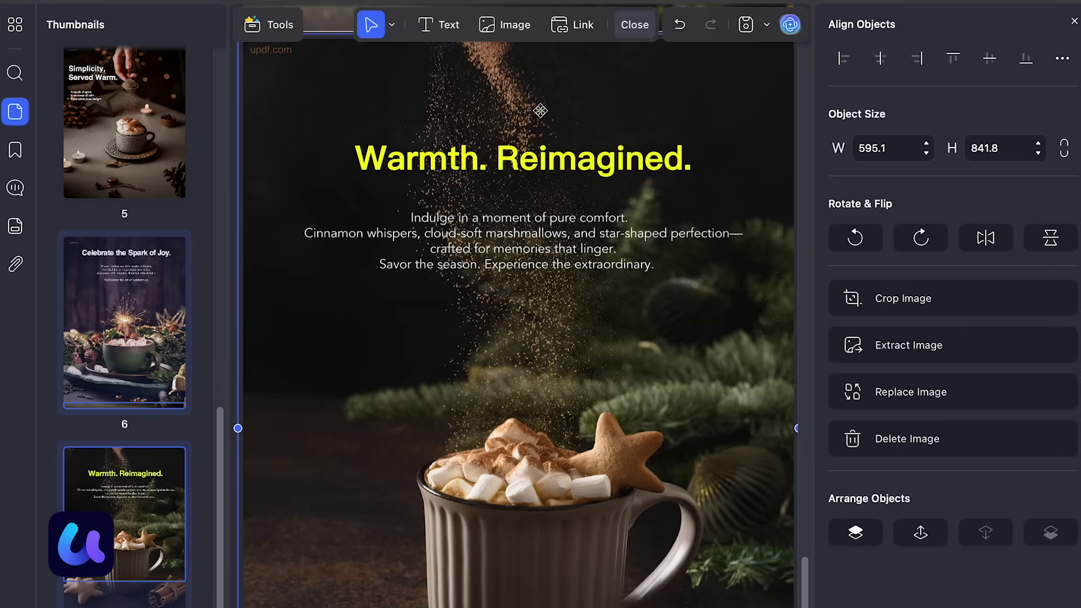
# Step: On page 5, move the Simplicity, Served Warm. title, centre-align it, and widen it to one line
pyautogui.click(445, 24)
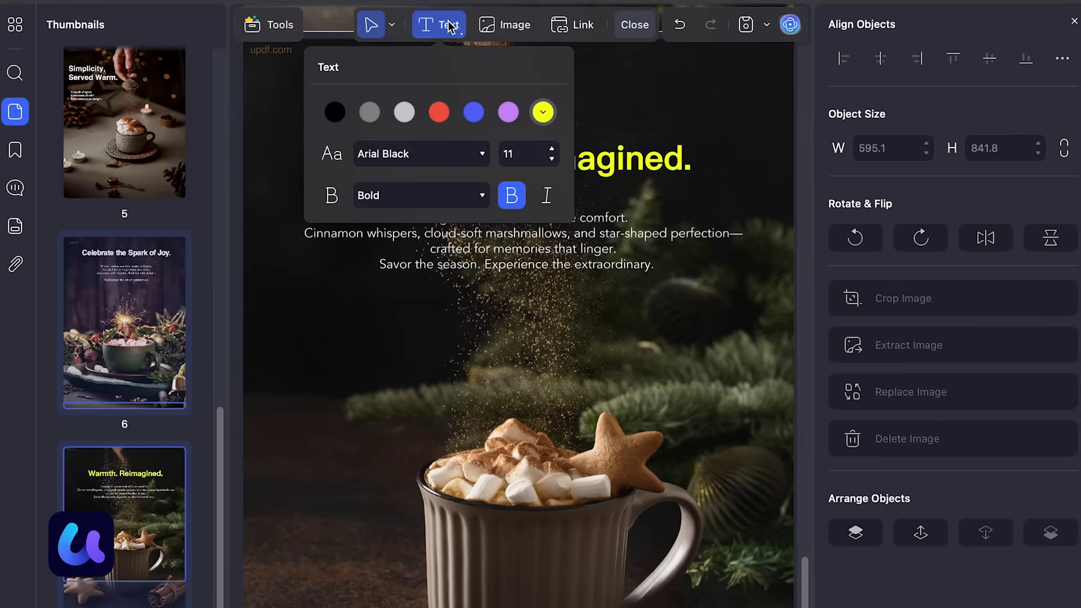
pyautogui.click(126, 174)
pyautogui.click(381, 155)
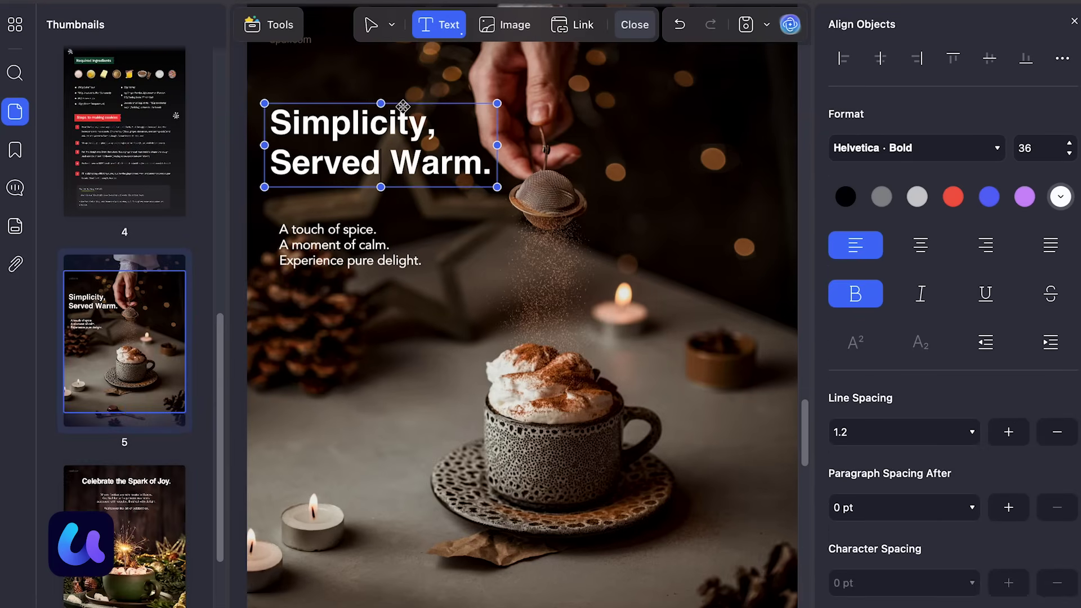
pyautogui.moveTo(403, 105); pyautogui.dragTo(520, 159)
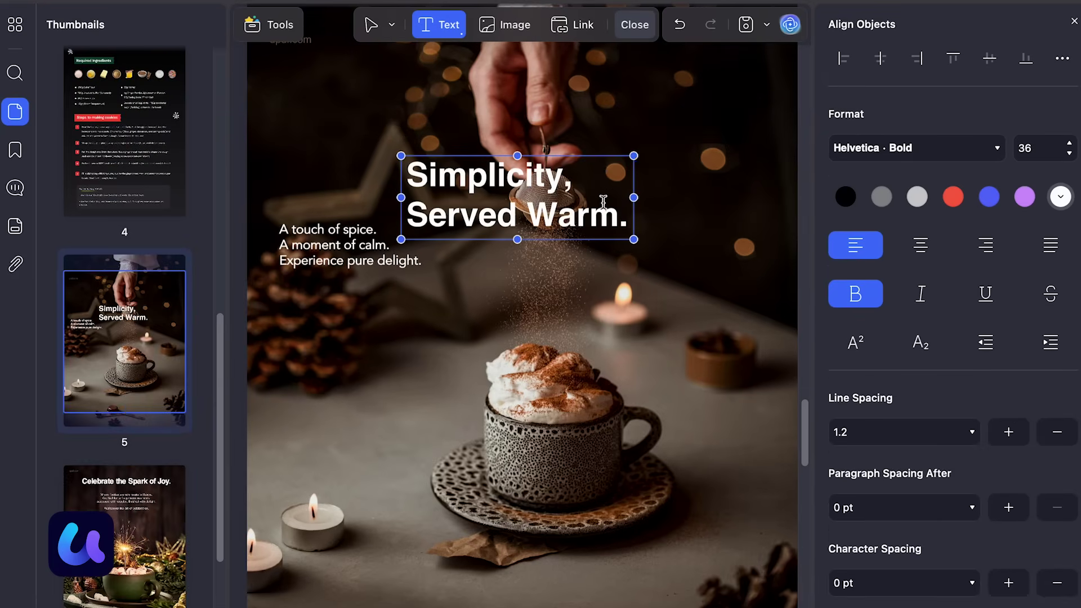
pyautogui.hotkey('ctrl', 'a')
pyautogui.click(920, 245)
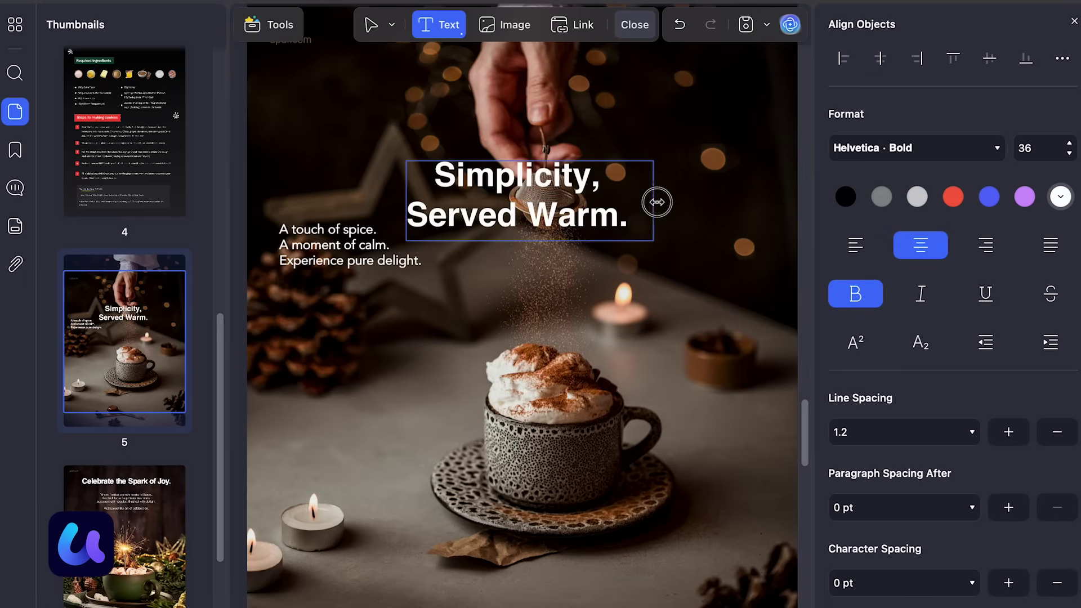
pyautogui.moveTo(676, 201); pyautogui.dragTo(764, 169)
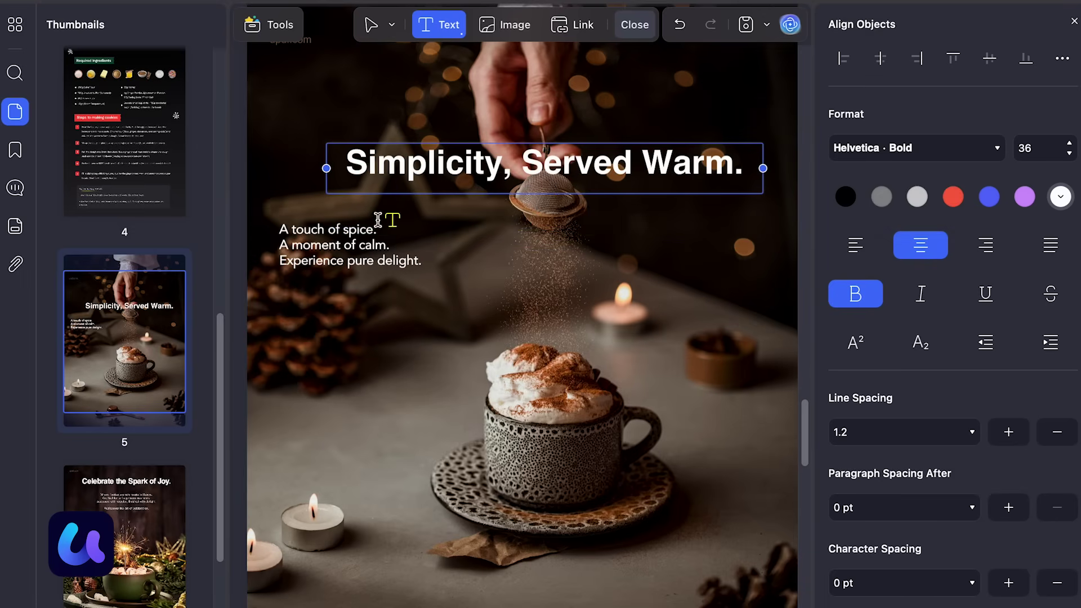
# Step: Move the tagline toward the page centre, lower the title, and centre-align the tagline
pyautogui.click(363, 231)
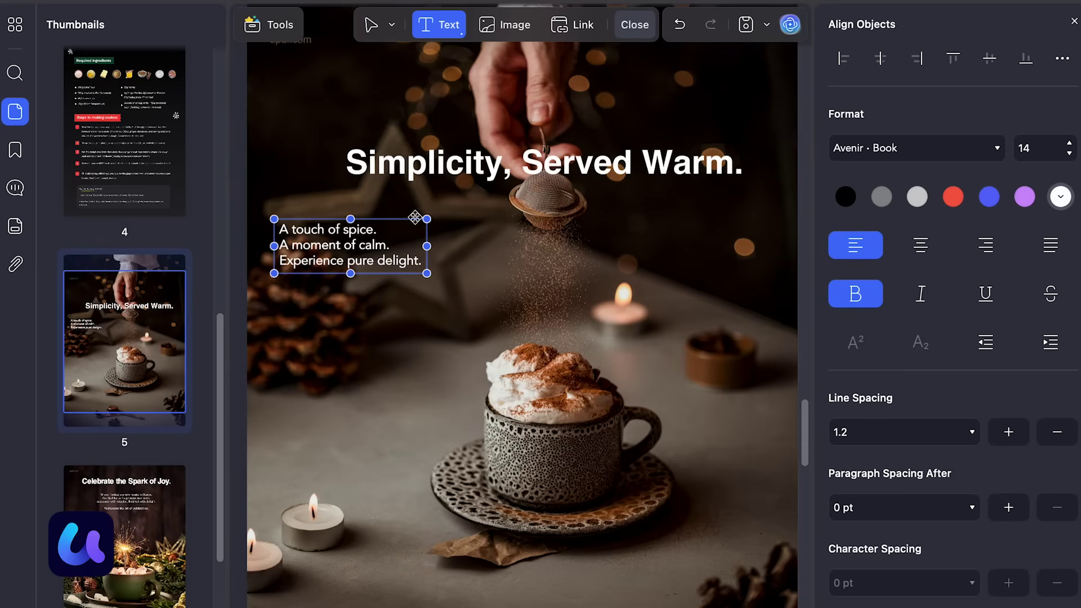
pyautogui.moveTo(415, 220); pyautogui.dragTo(596, 558)
pyautogui.moveTo(585, 141); pyautogui.dragTo(583, 234)
pyautogui.click(561, 577)
pyautogui.click(921, 245)
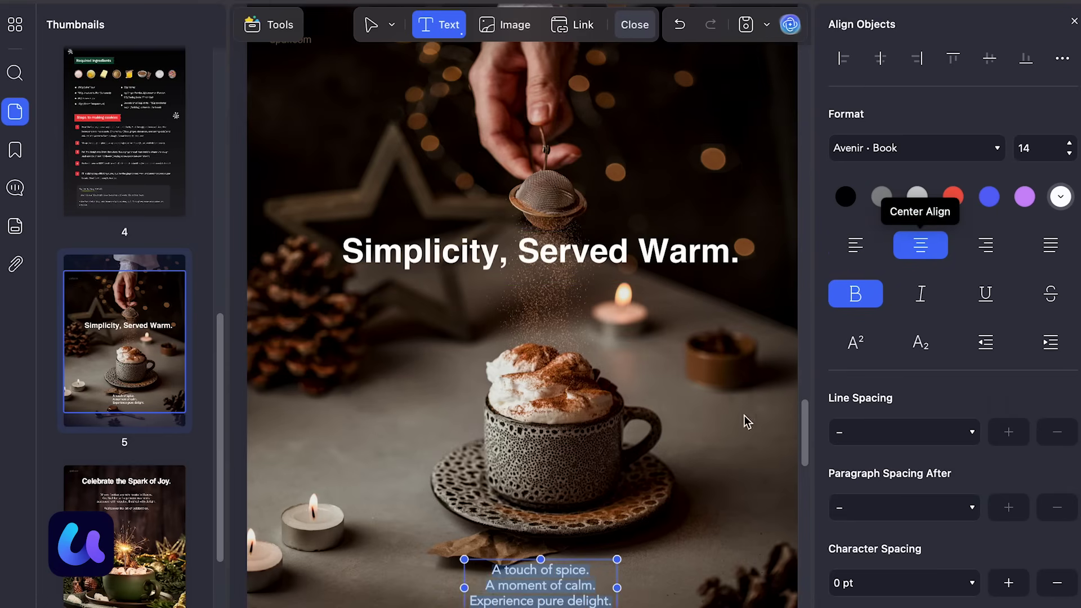
pyautogui.click(714, 545)
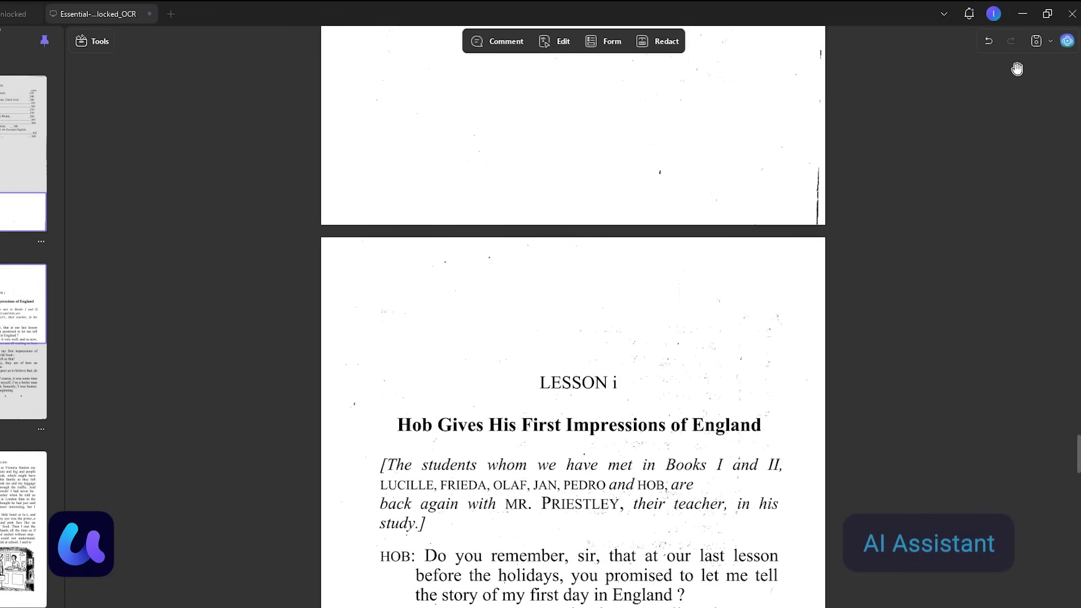
# Step: Ask UPDF AI to summarize pages 1–3 of sample-local-pdf
pyautogui.click(1068, 40)
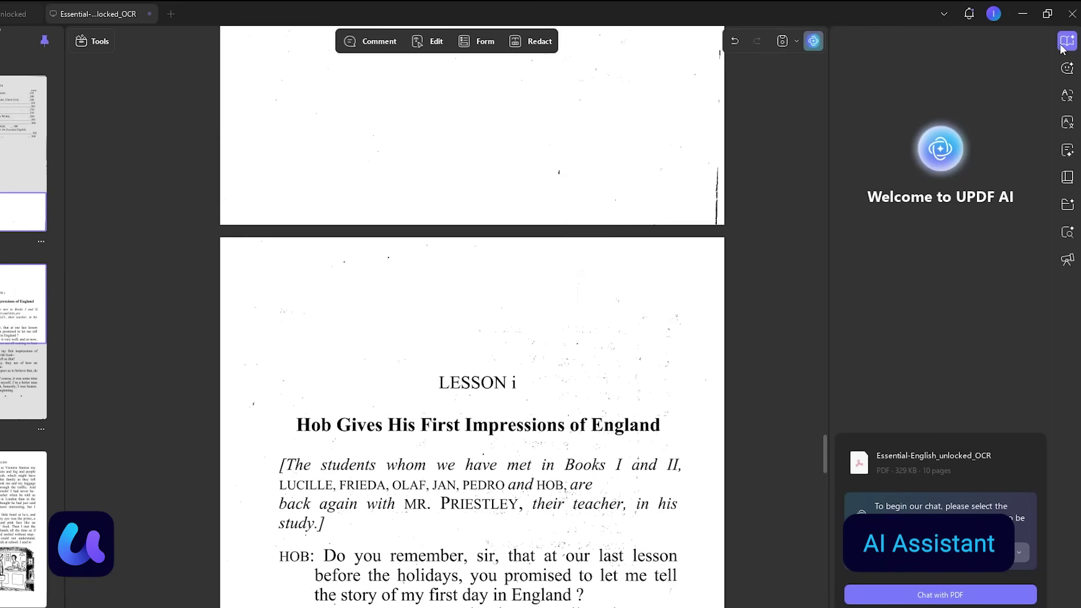
pyautogui.click(1066, 85)
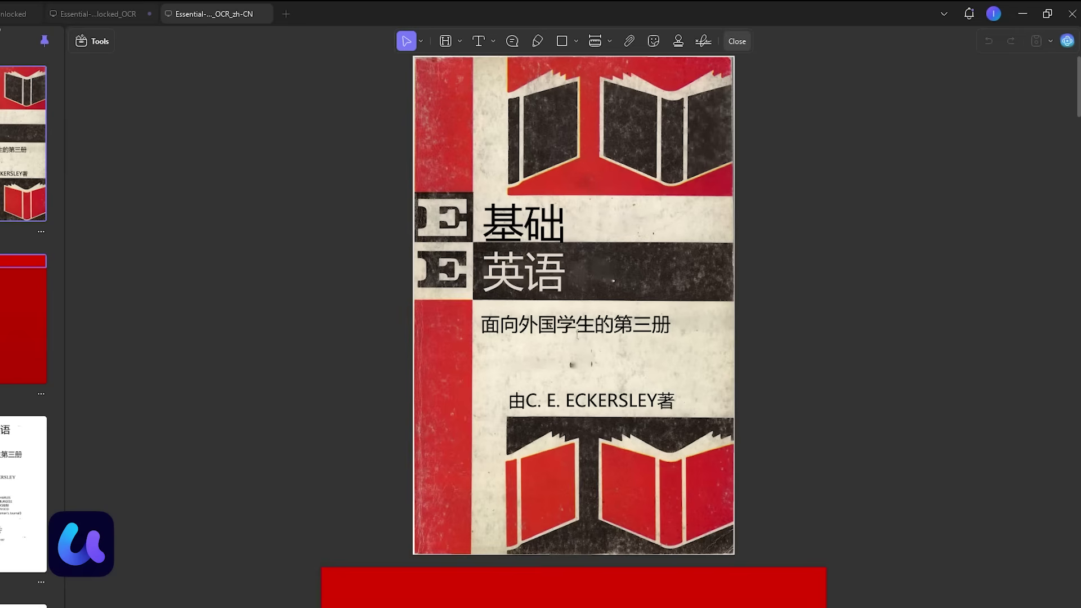
pyautogui.scroll(-10, 393, 309)
pyautogui.scroll(-4, 393, 309)
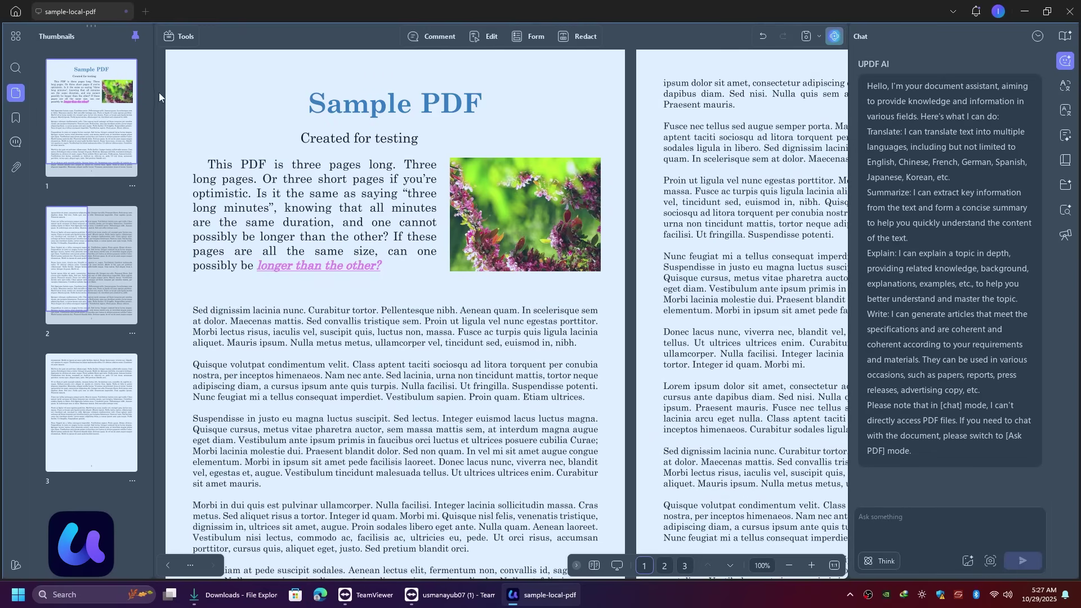
# Step: Capture a region of page 1 and ask the AI 'what is this please explain'
pyautogui.moveTo(170, 77); pyautogui.dragTo(609, 295)
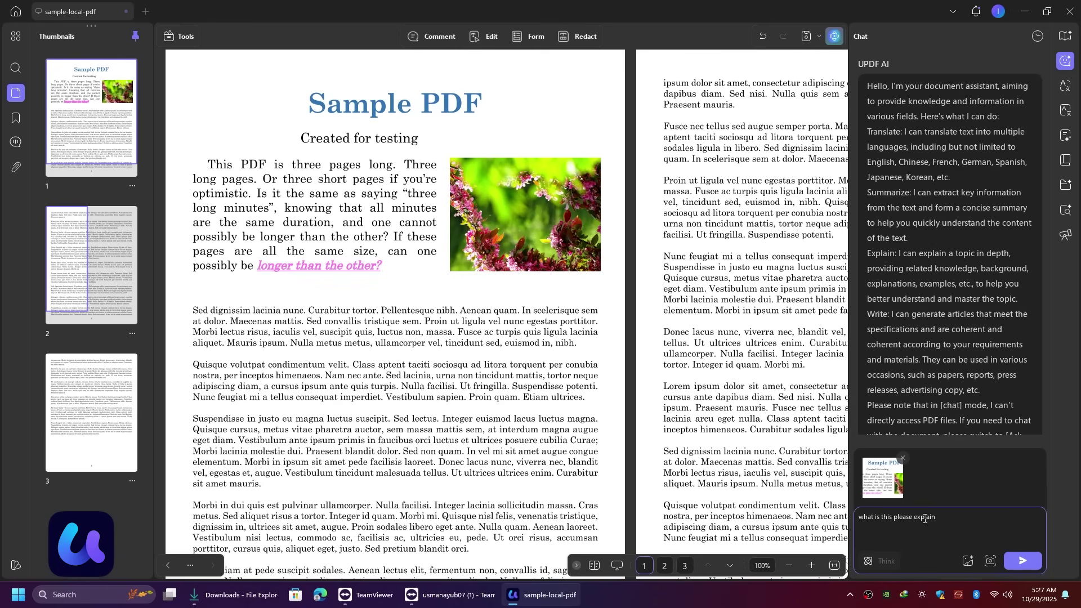
pyautogui.press('BackSpace')
pyautogui.press('BackSpace')
pyautogui.press('Return')
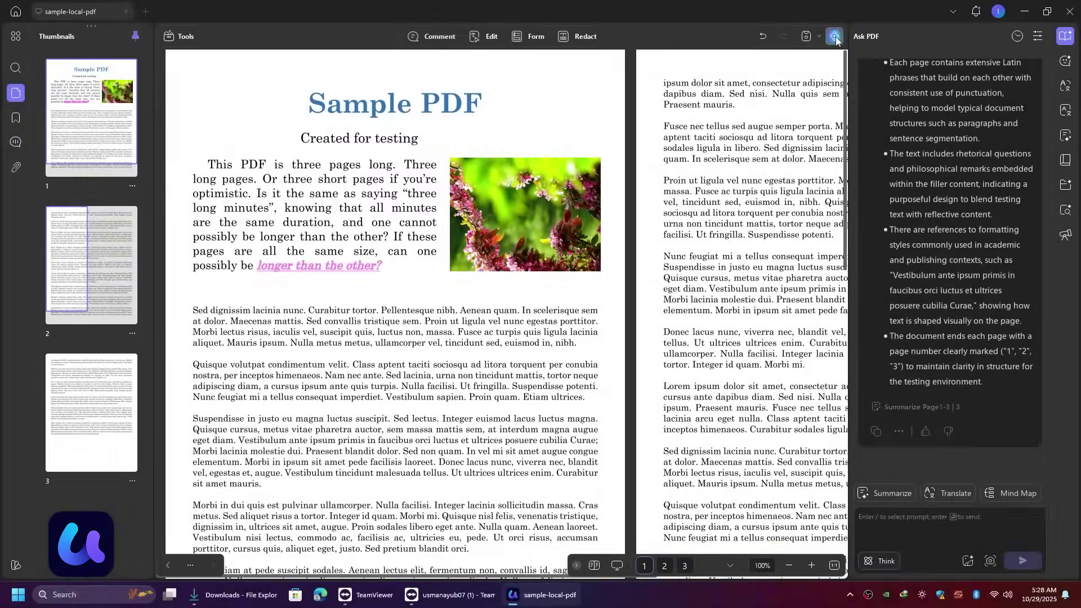
# Step: Save As a flattened copy protected with a document open password and a permissions password
pyautogui.click(1066, 36)
pyautogui.click(1050, 37)
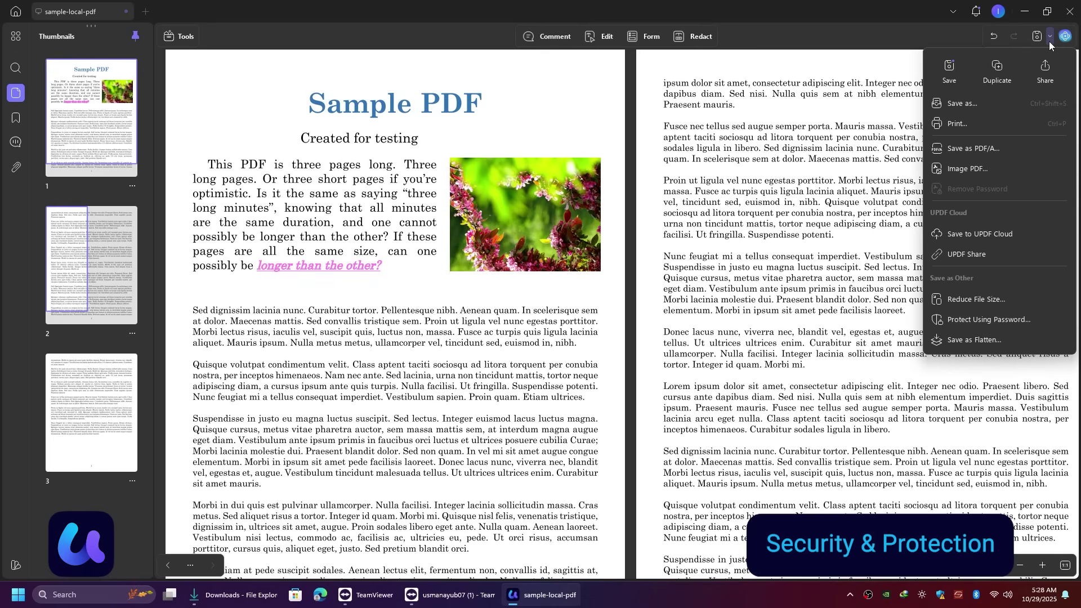
pyautogui.click(1021, 323)
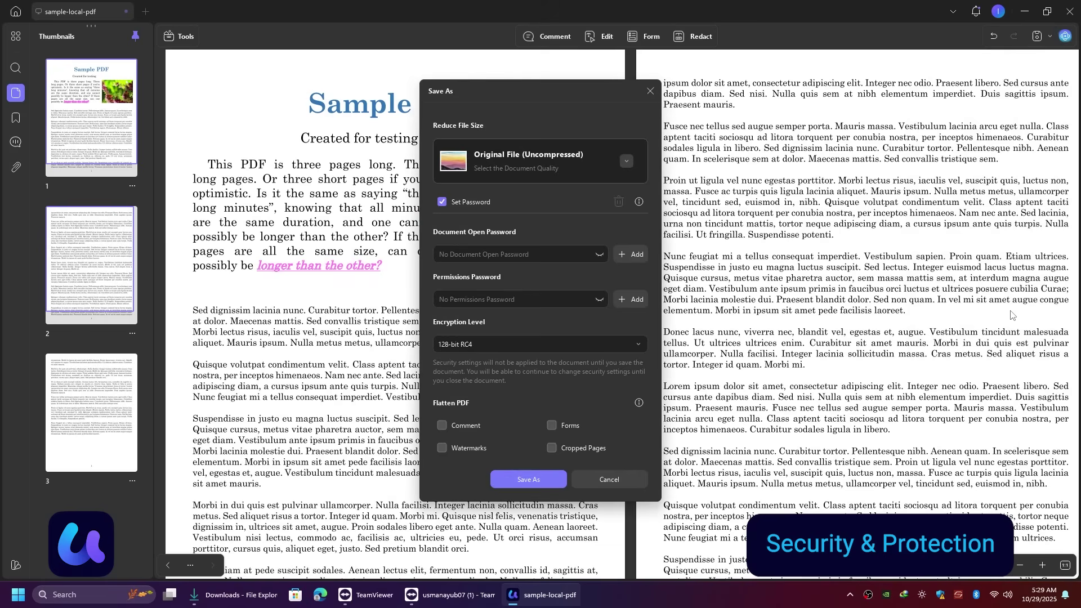
pyautogui.click(598, 242)
pyautogui.write('1234')
pyautogui.press('Tab')
pyautogui.write('1')
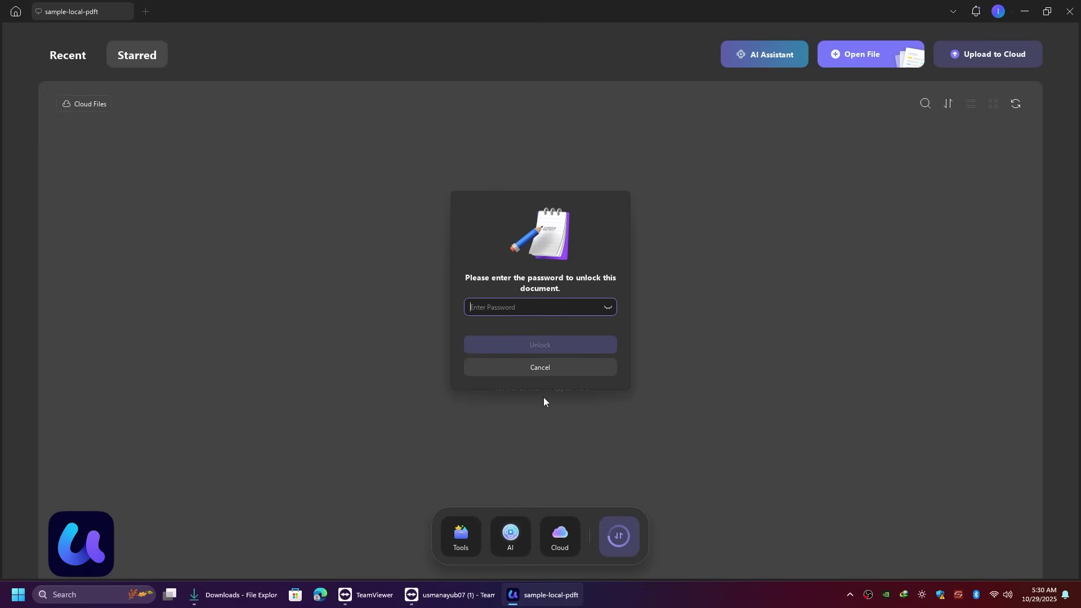
# Step: Reopen the protected copy with its open password, then unlock editing with the permissions password
pyautogui.write('1234')
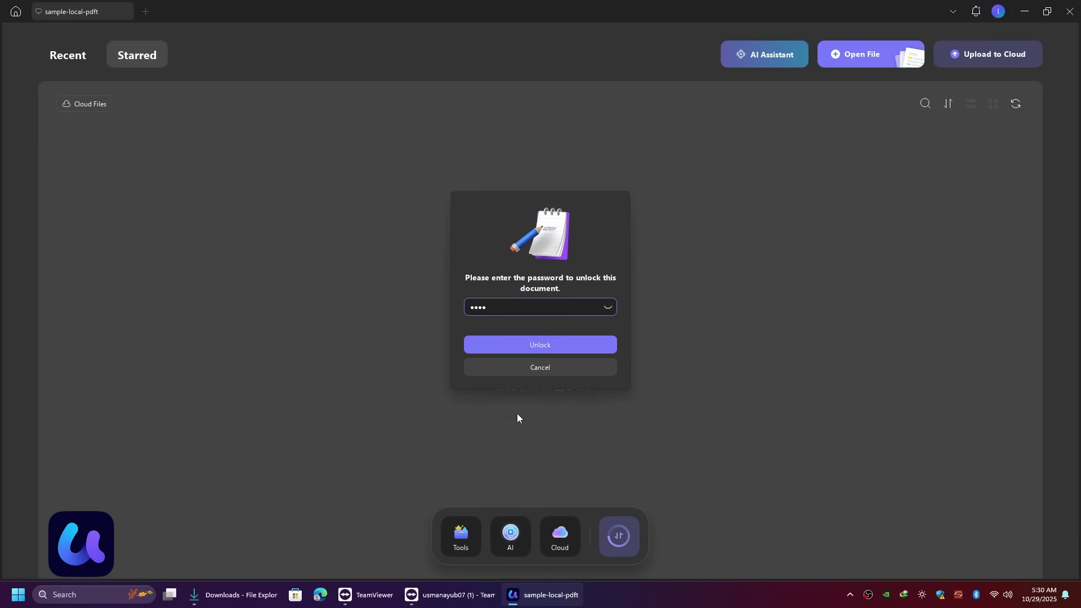
pyautogui.click(555, 345)
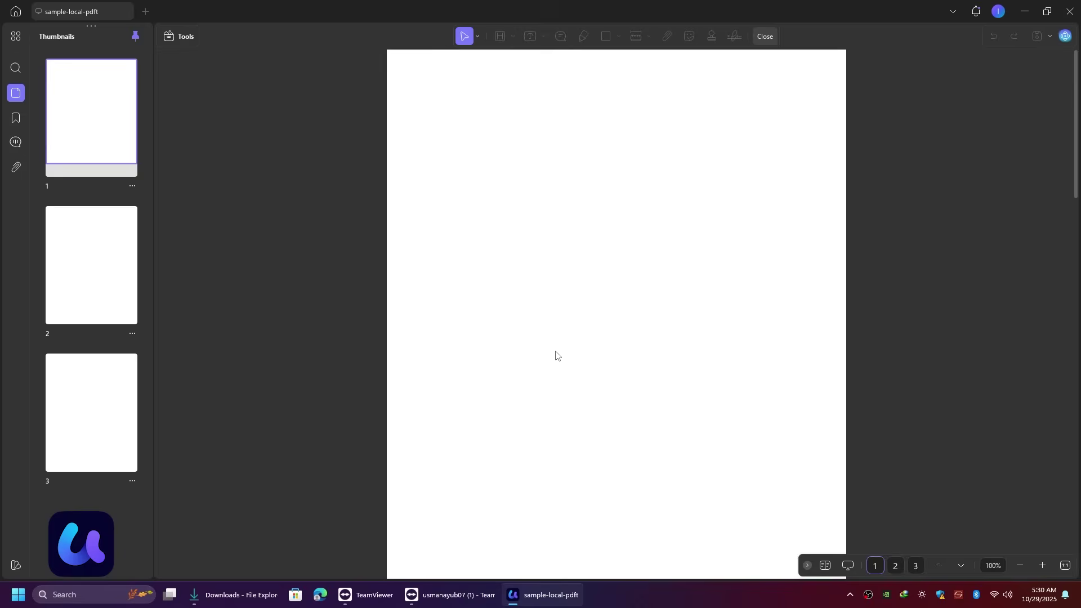
pyautogui.moveTo(555, 321); pyautogui.dragTo(581, 320)
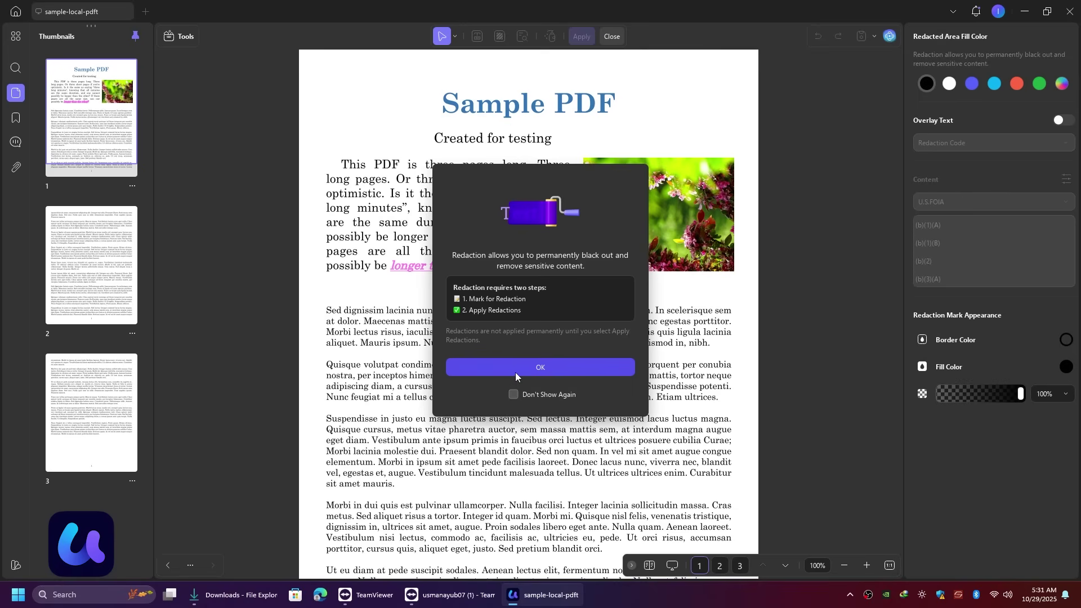
pyautogui.click(515, 372)
pyautogui.write('1234')
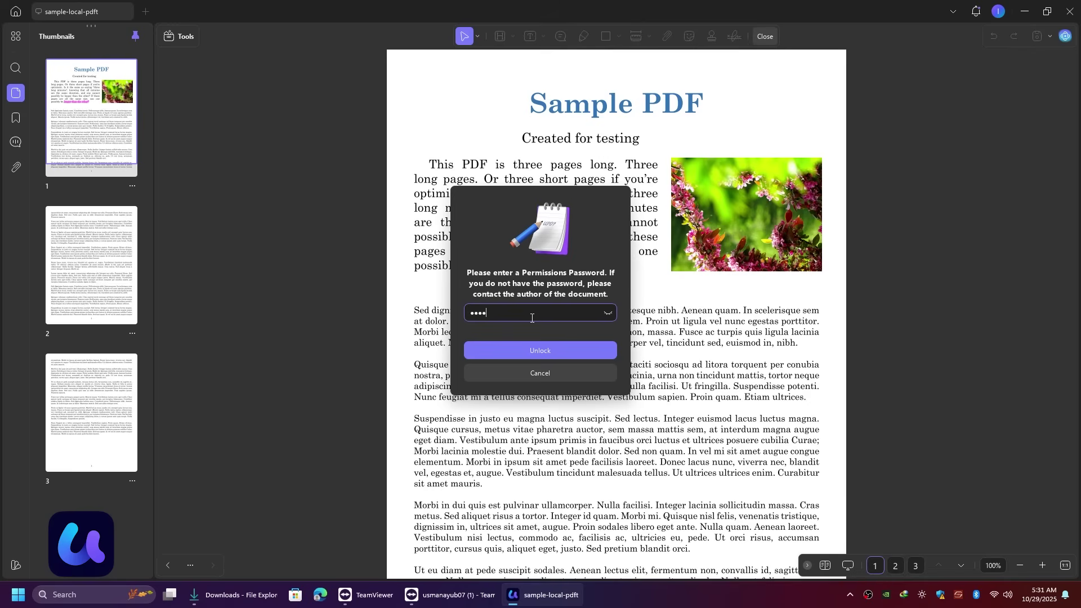
pyautogui.write('5')
pyautogui.click(539, 350)
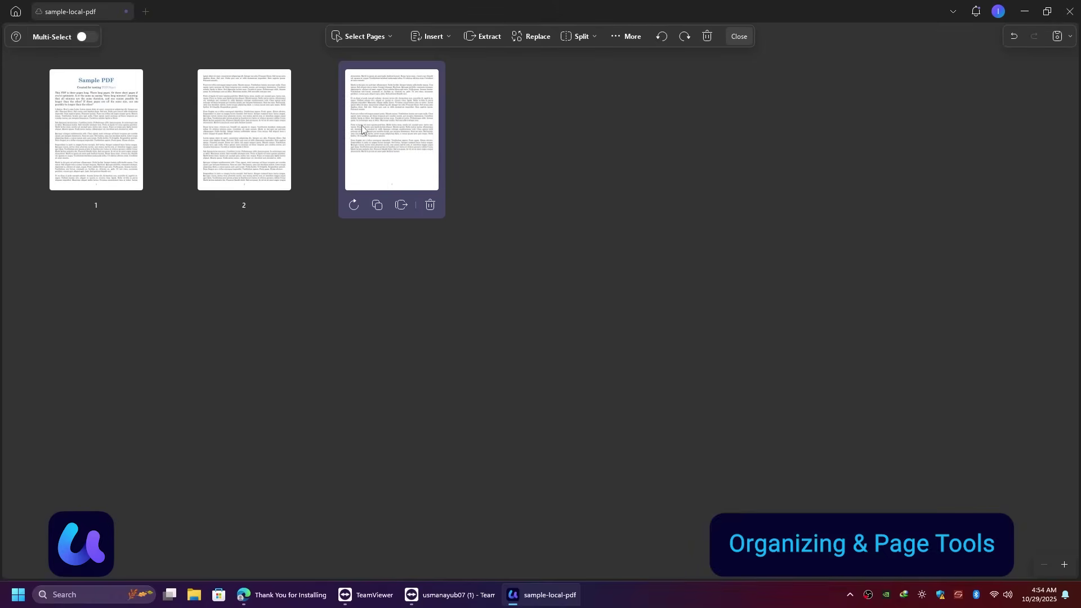
# Step: Move the title page to the end and open Extract Pages for pages 2 and 3
pyautogui.moveTo(95, 130); pyautogui.dragTo(397, 134)
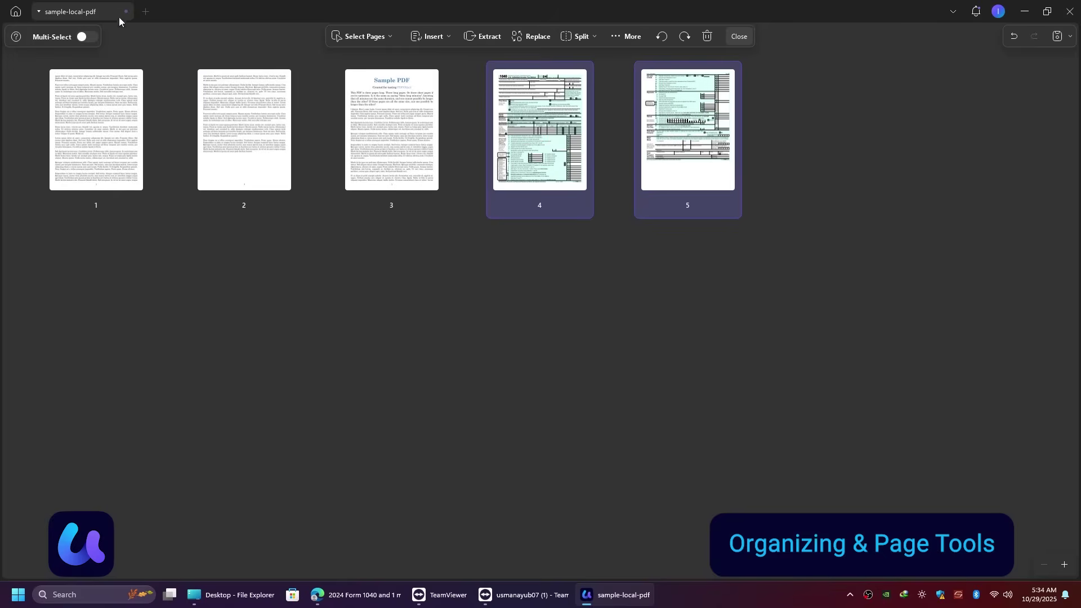
pyautogui.moveTo(791, 280); pyautogui.dragTo(541, 267)
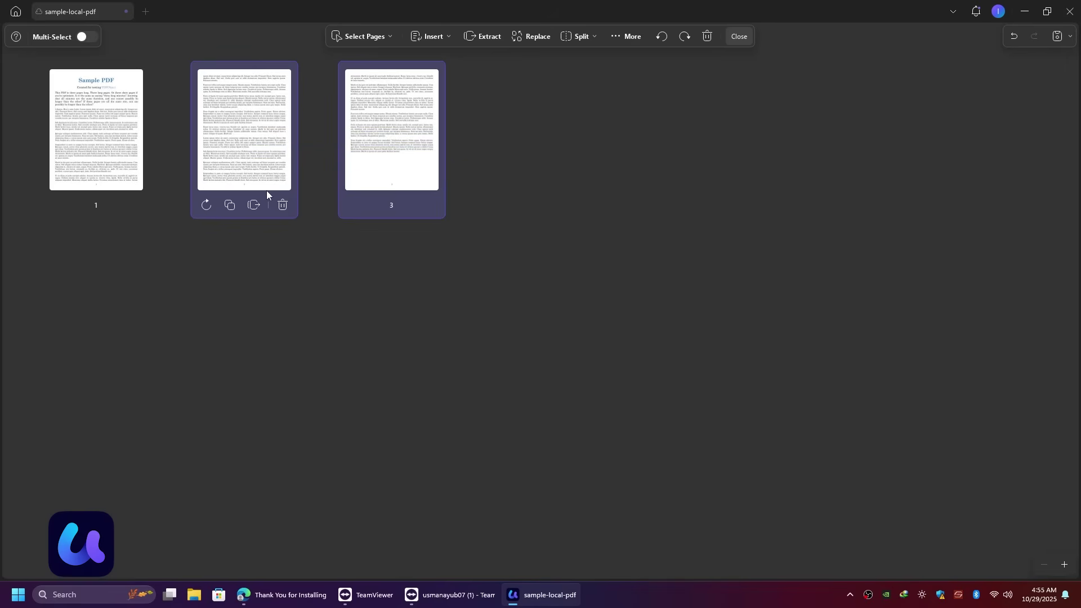
pyautogui.rightClick(267, 191)
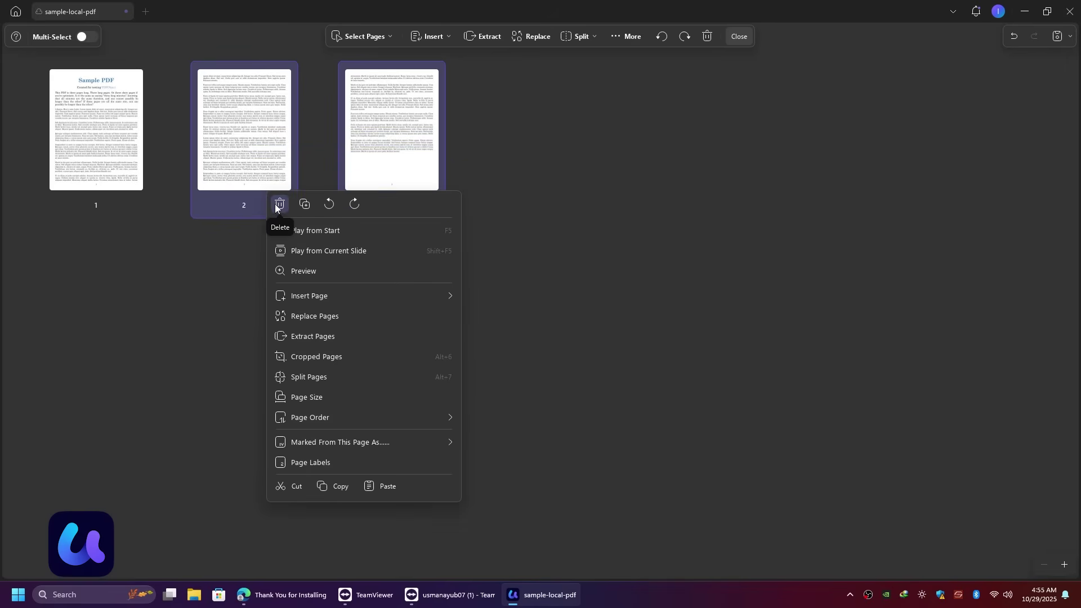
pyautogui.click(356, 333)
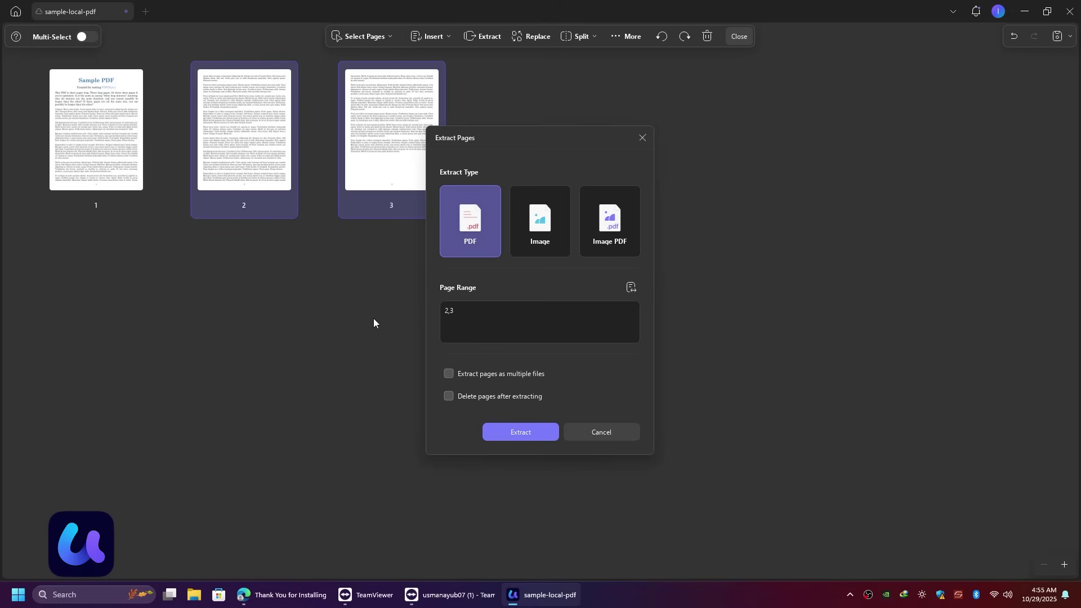
# Step: Toggle the extract type between Image, PDF and Image PDF with delete-after-extract, then cancel
pyautogui.click(514, 232)
pyautogui.click(488, 236)
pyautogui.click(510, 394)
pyautogui.click(610, 223)
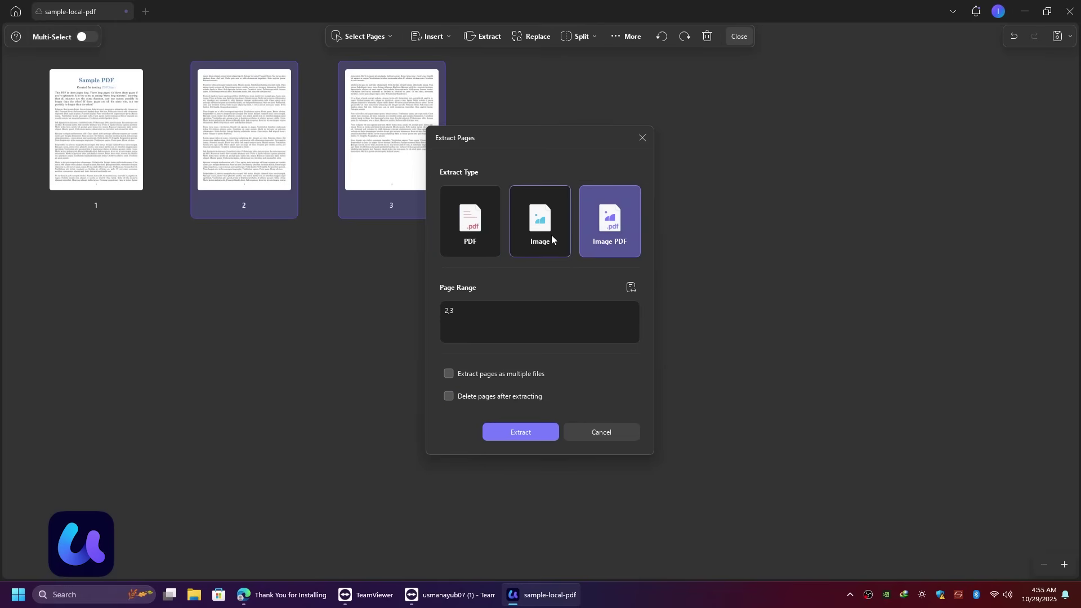
pyautogui.click(548, 235)
pyautogui.click(589, 435)
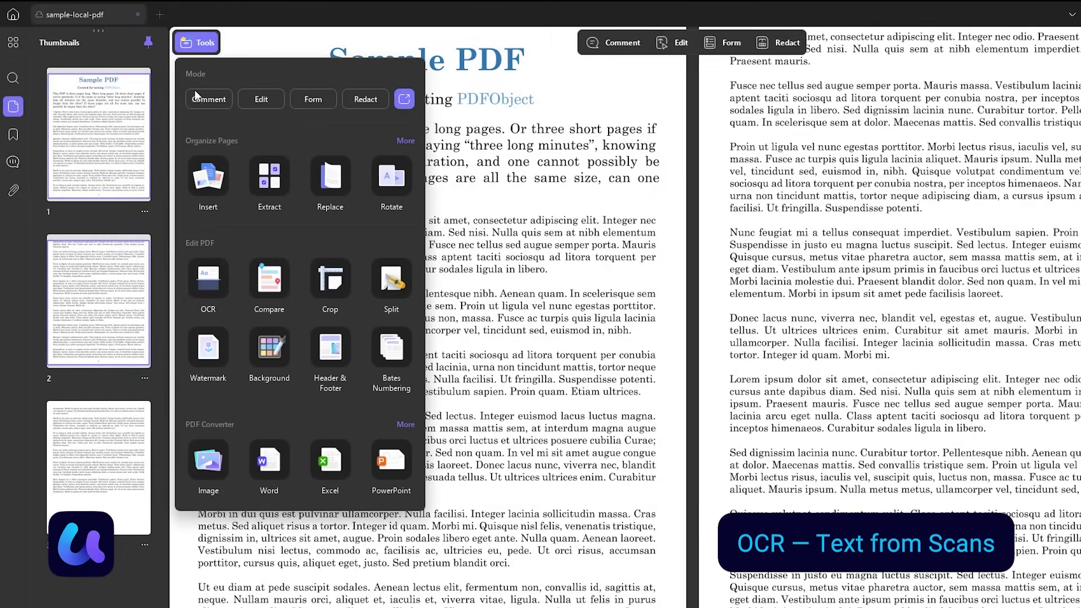
# Step: Set OCR to produce an editable PDF with English as the document language
pyautogui.click(206, 279)
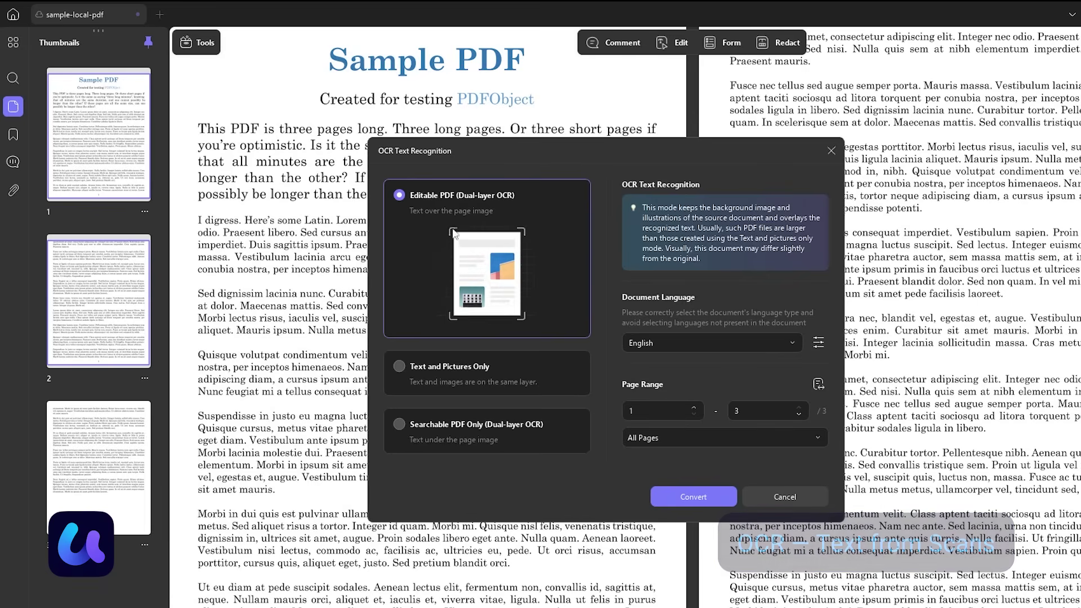
pyautogui.click(732, 343)
pyautogui.scroll(-2, 793, 433)
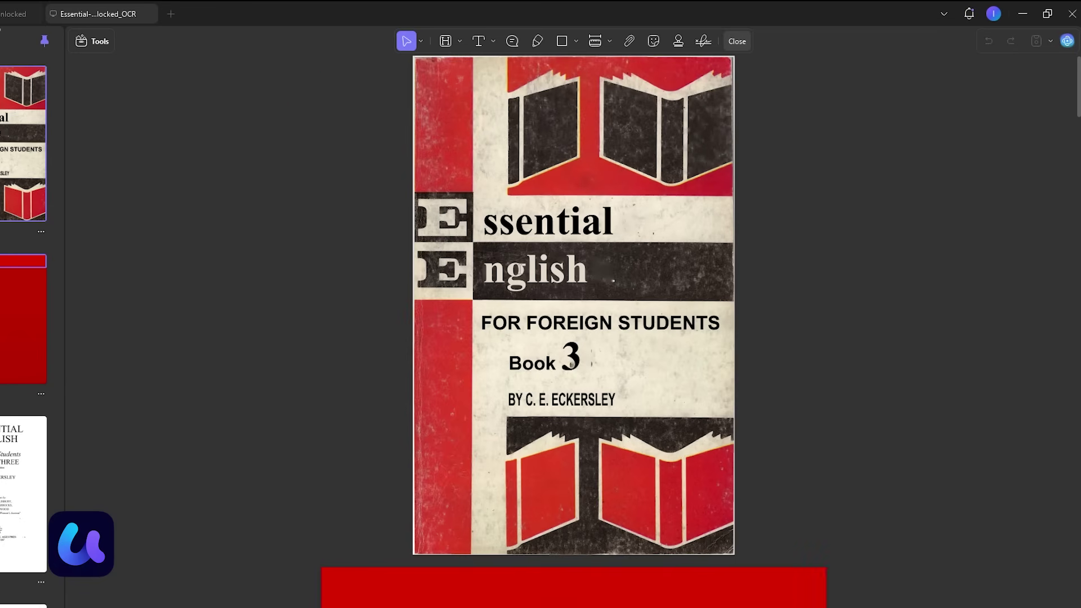
pyautogui.scroll(-10, 504, 279)
# Step: In Edit mode, break the book title onto a new line and type 'for'
pyautogui.rightClick(450, 241)
pyautogui.click(452, 244)
pyautogui.click(683, 263)
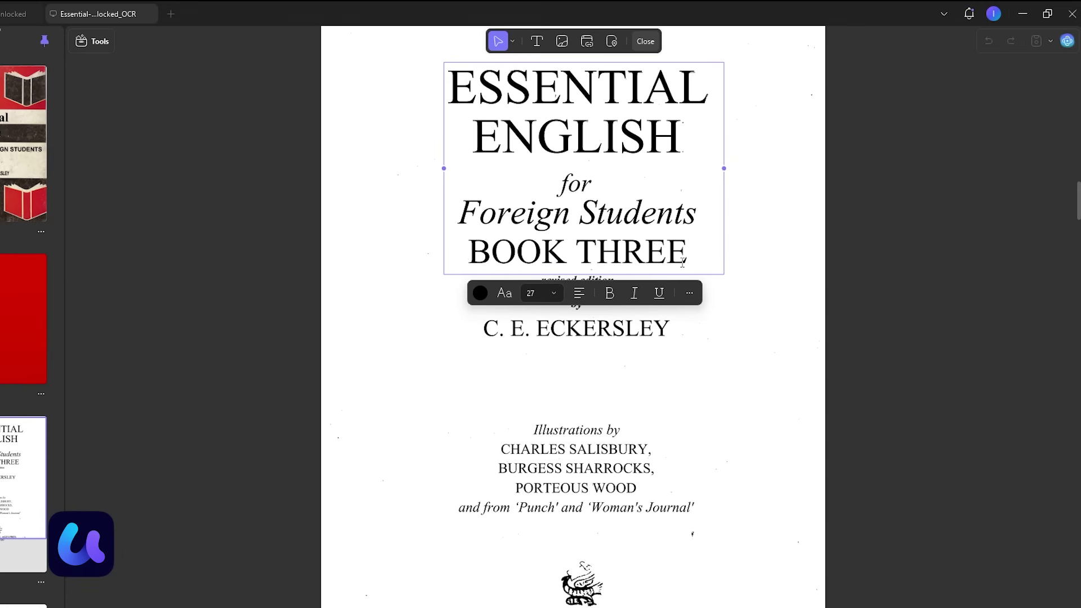
pyautogui.press('Return')
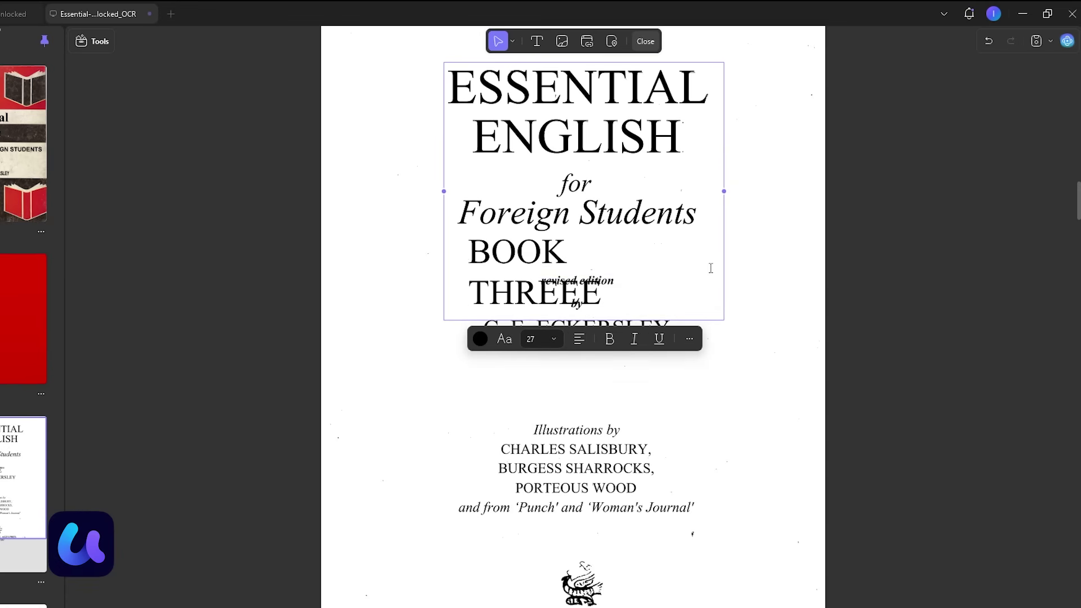
pyautogui.write('for')
pyautogui.scroll(-20, 728, 274)
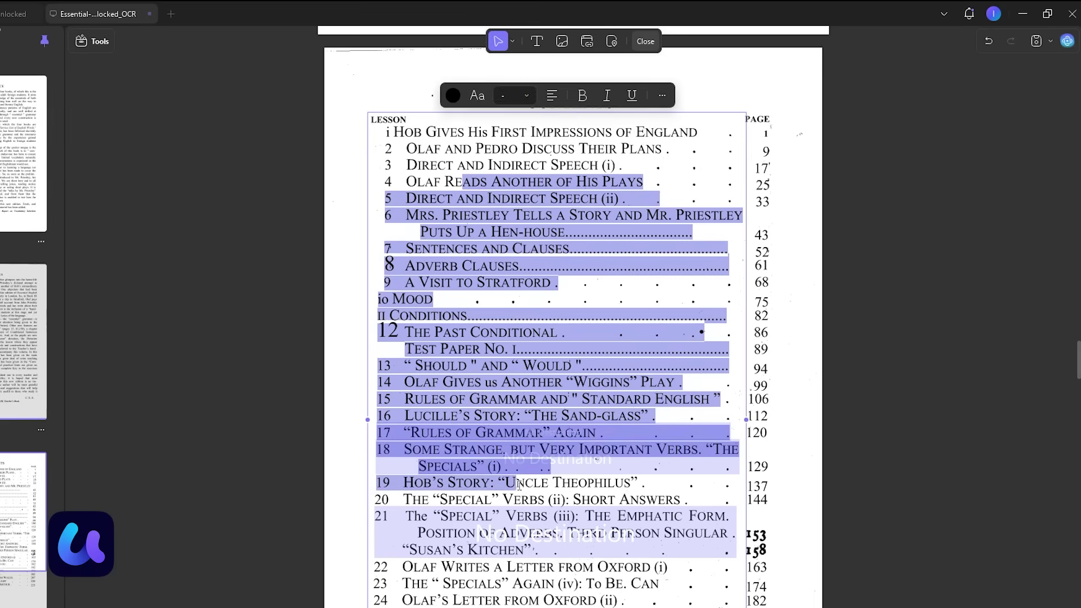
pyautogui.scroll(-5, 322, 318)
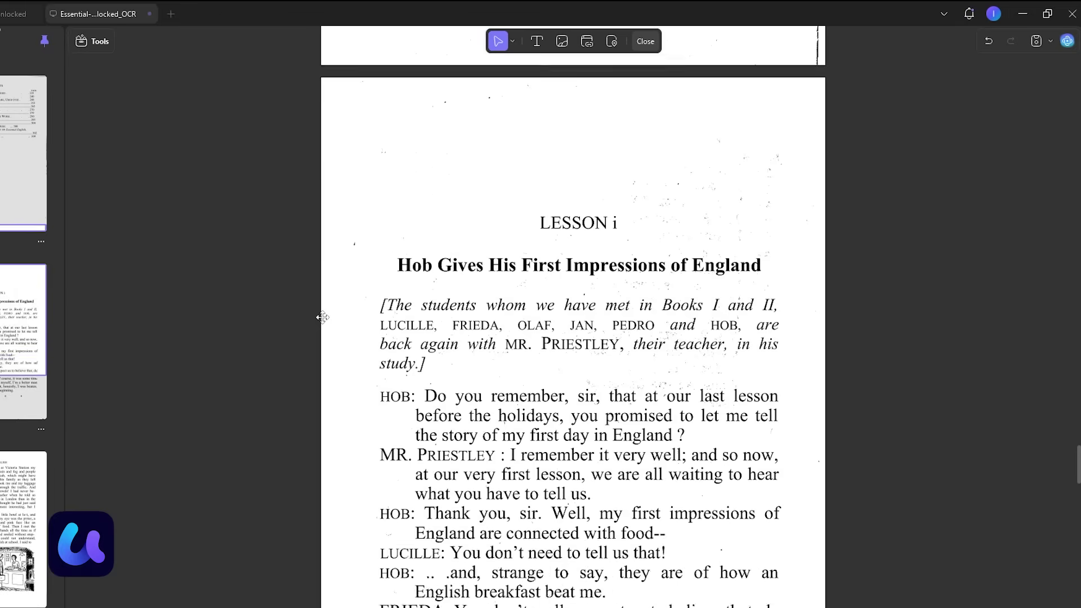
pyautogui.scroll(-10, 237, 333)
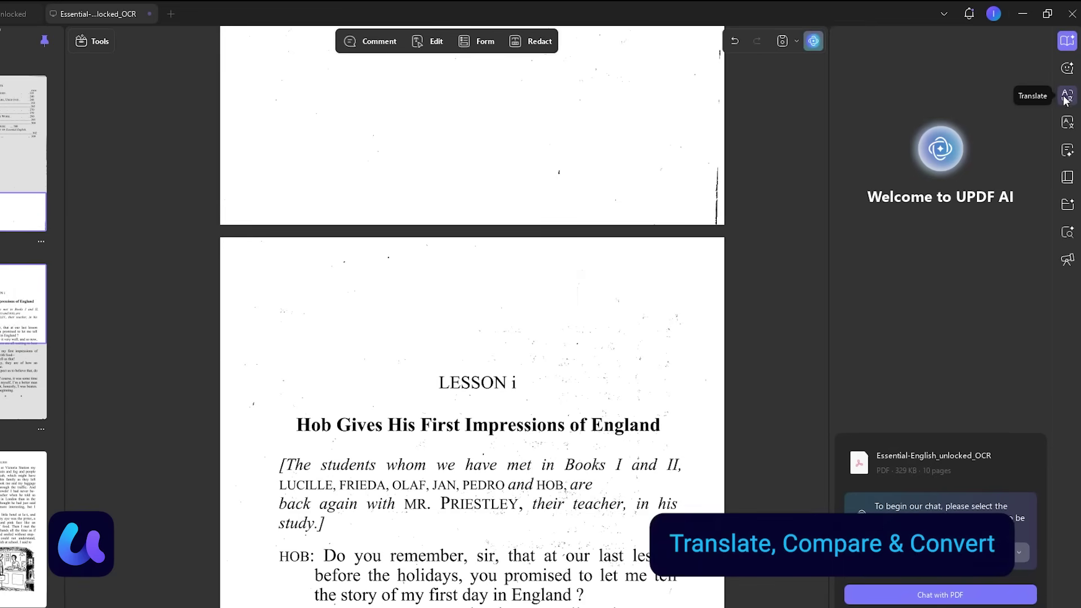
# Step: Translate the whole PDF into Chinese Simplified and save the translated zh-CN file
pyautogui.click(1067, 97)
pyautogui.click(1067, 123)
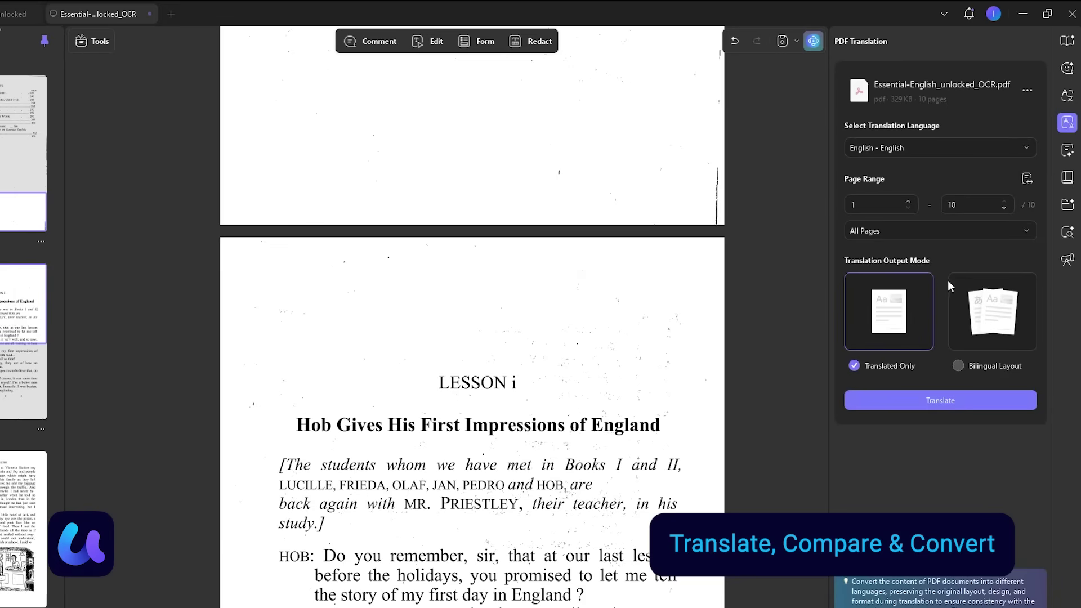
pyautogui.click(918, 149)
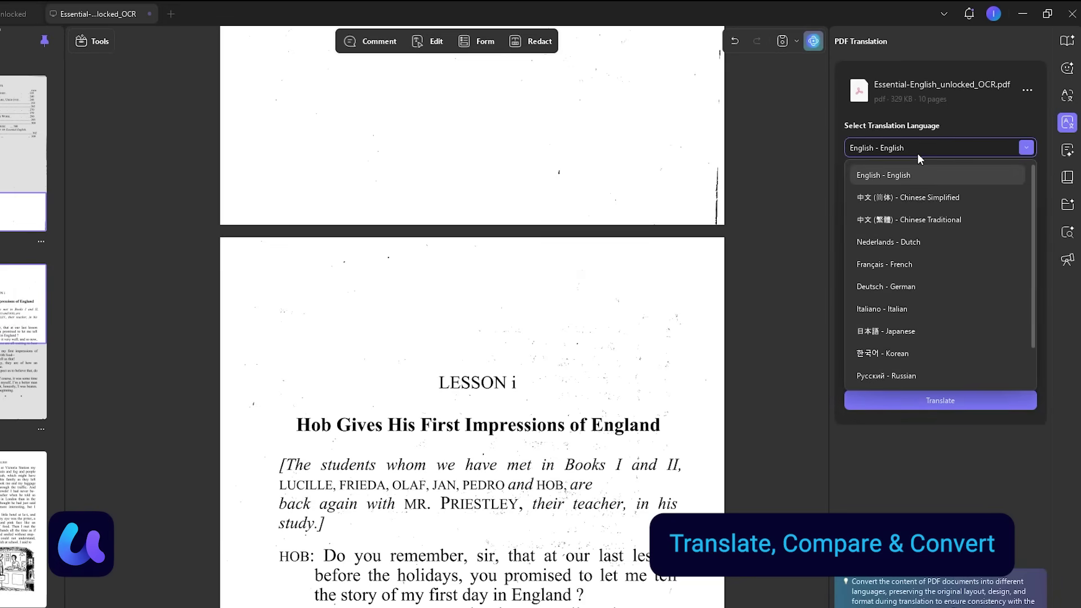
pyautogui.click(978, 197)
pyautogui.click(960, 400)
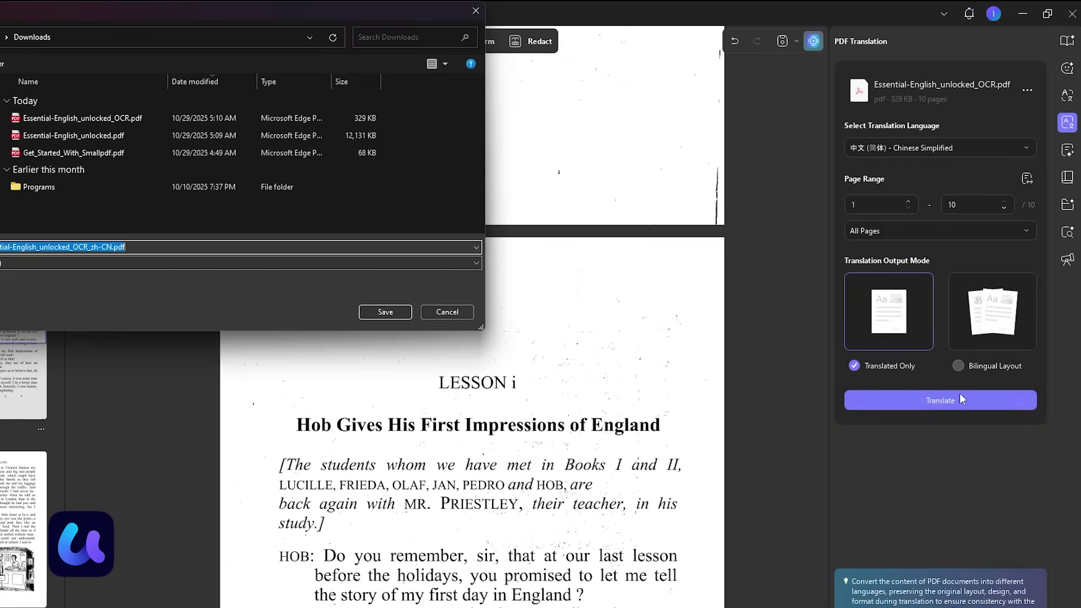
pyautogui.press('Return')
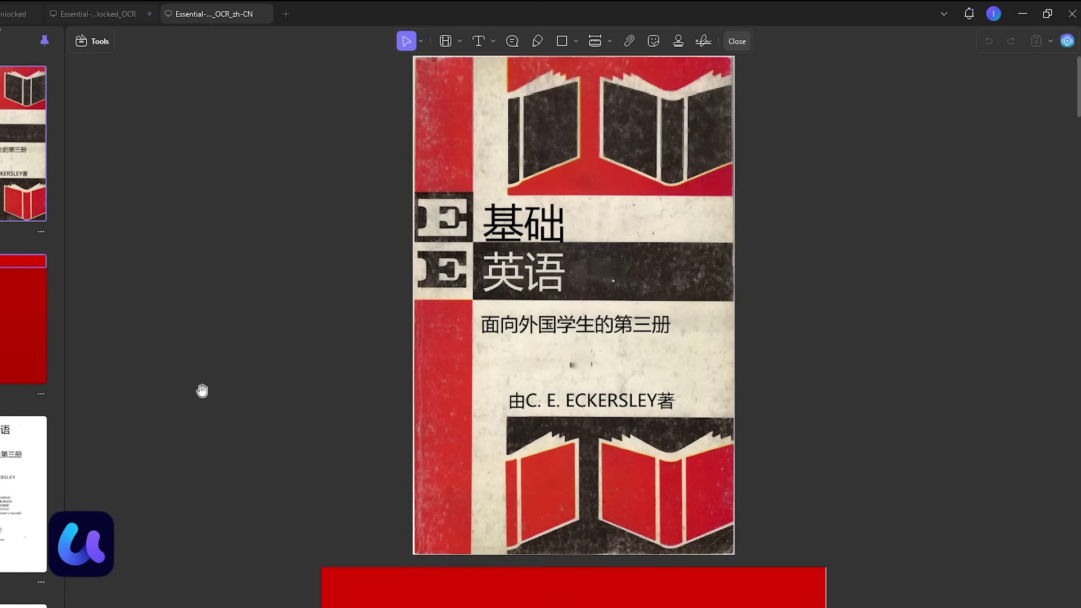
# Step: Browse the translated pages, then return to the English OCR original
pyautogui.scroll(-20, 202, 391)
pyautogui.moveTo(382, 254); pyautogui.dragTo(537, 376)
pyautogui.click(536, 376)
pyautogui.scroll(-15, 388, 357)
pyautogui.scroll(-15, 389, 356)
pyautogui.scroll(-15, 303, 349)
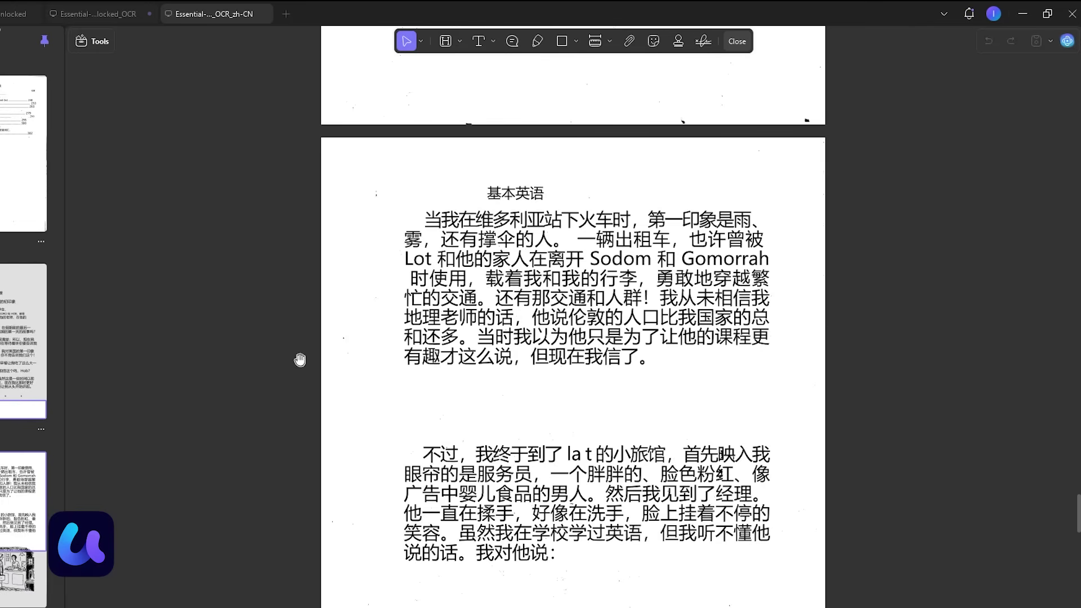
pyautogui.scroll(-5, 303, 349)
pyautogui.moveTo(472, 152); pyautogui.dragTo(526, 387)
pyautogui.keyDown('ctrl'); pyautogui.scroll(3, 513, 332); pyautogui.keyUp('ctrl')
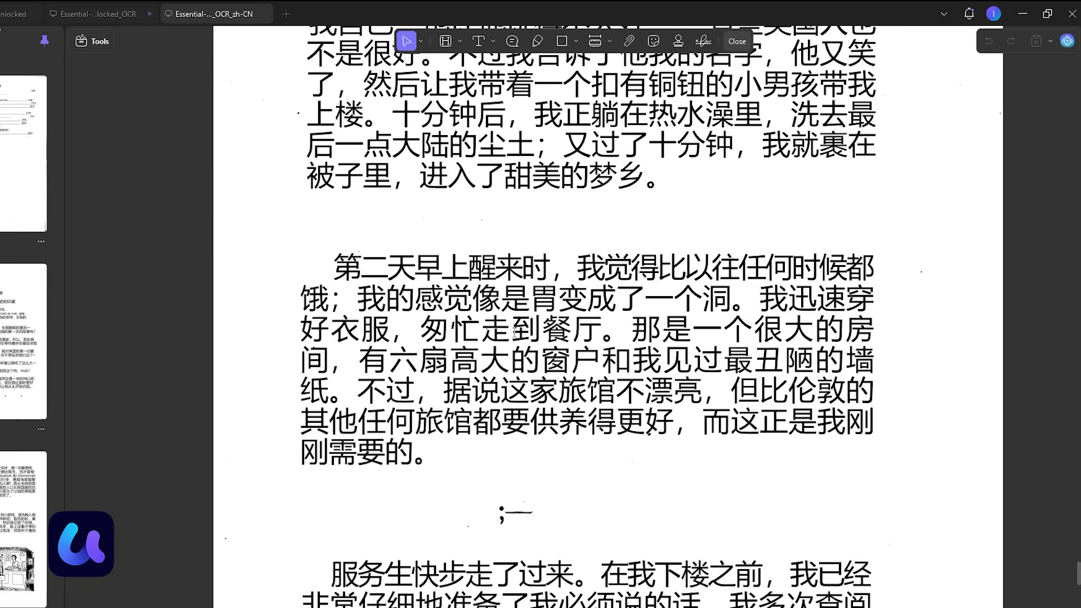
pyautogui.keyDown('ctrl'); pyautogui.scroll(-3, 454, 319); pyautogui.keyUp('ctrl')
pyautogui.scroll(-5, 456, 318)
pyautogui.click(110, 16)
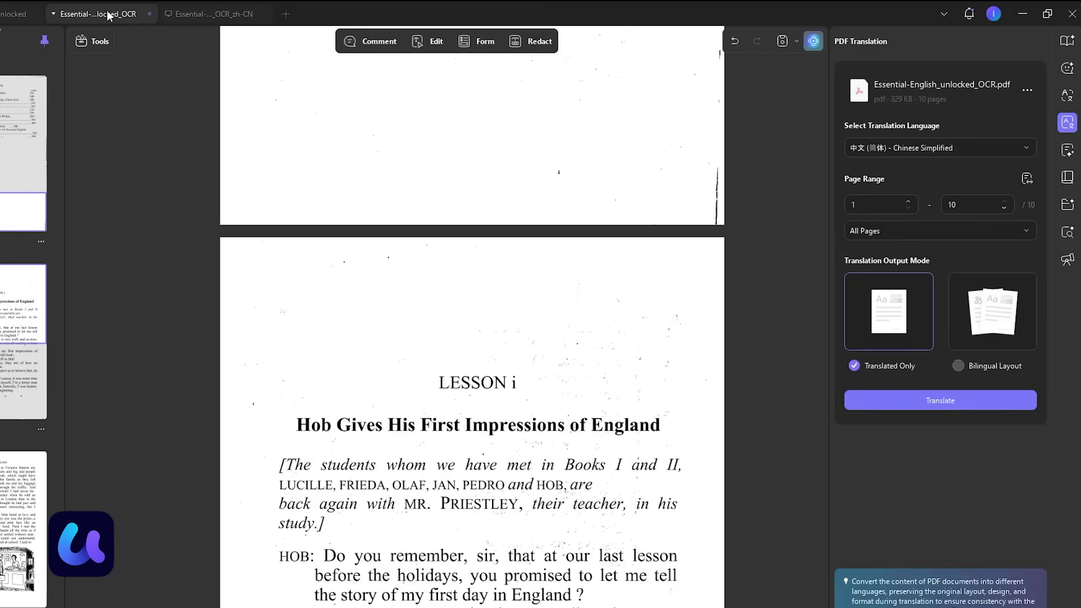
# Step: Compare the English and Chinese editions of the book
pyautogui.scroll(-10, 450, 332)
pyautogui.click(92, 41)
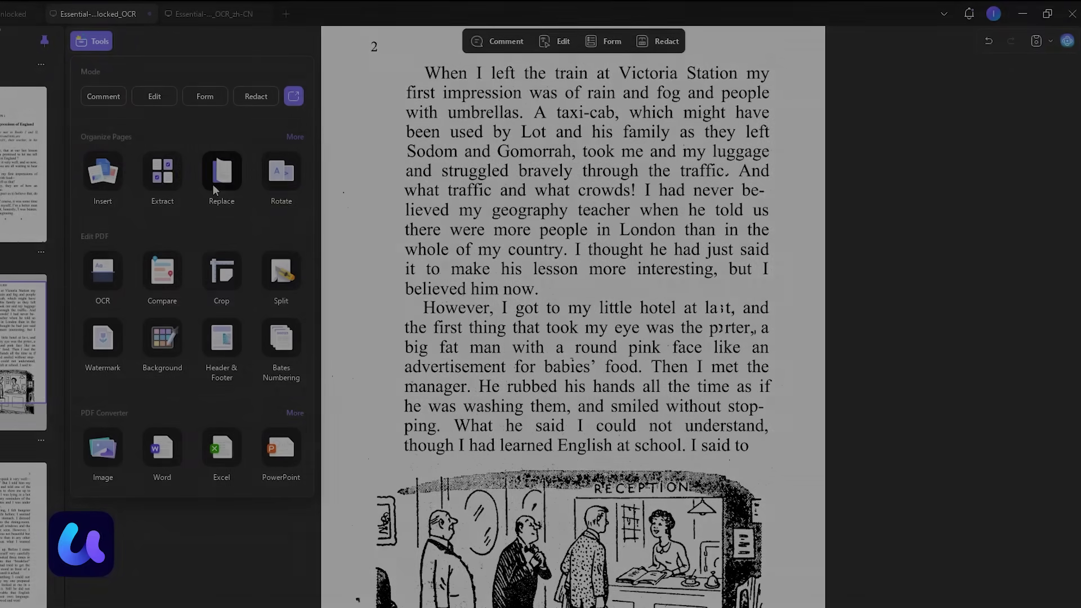
pyautogui.click(162, 272)
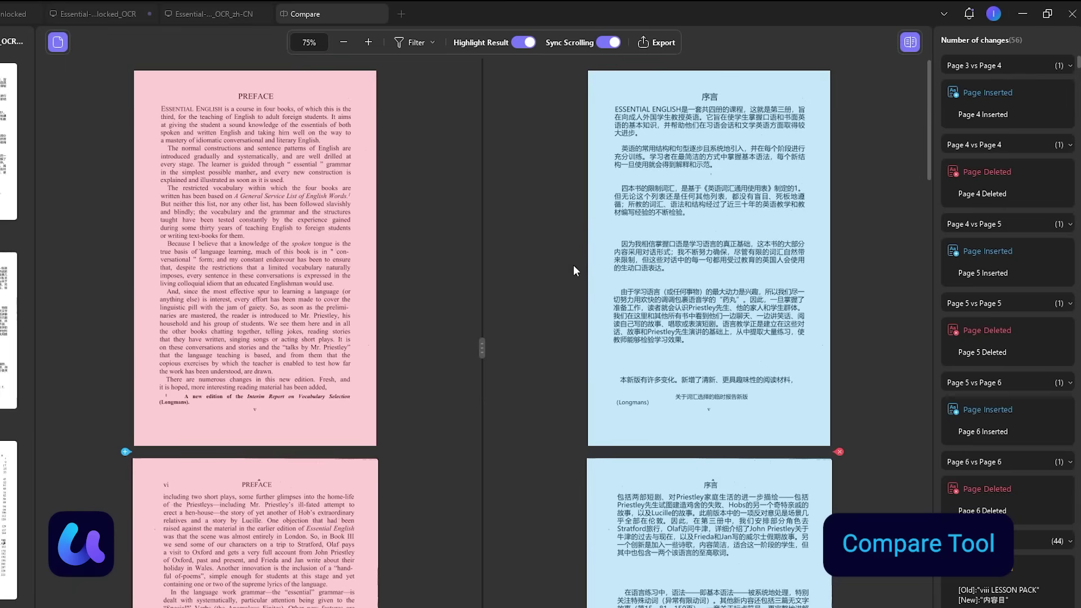
# Step: Open the PDF Converter for the book and list its output formats, Word through HTML
pyautogui.scroll(-5, 573, 265)
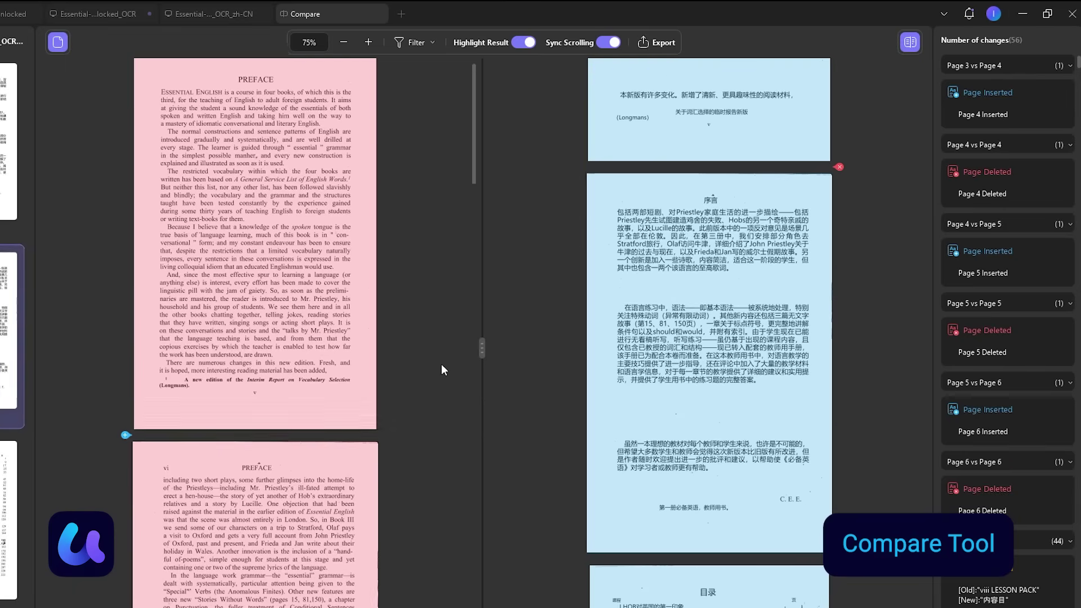
pyautogui.scroll(-5, 455, 370)
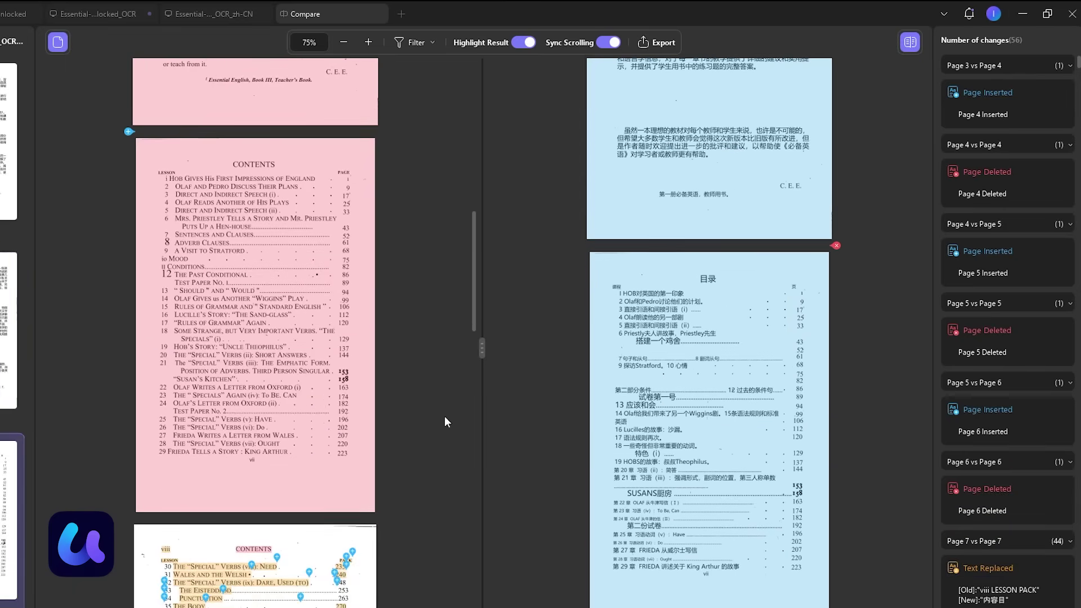
pyautogui.scroll(-2, 616, 425)
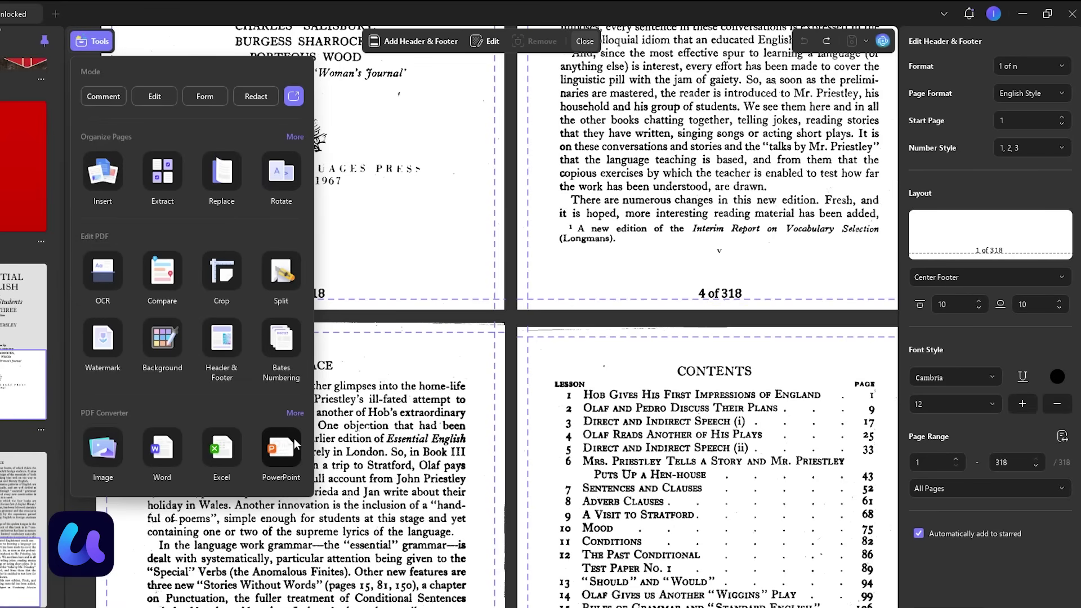
pyautogui.click(294, 414)
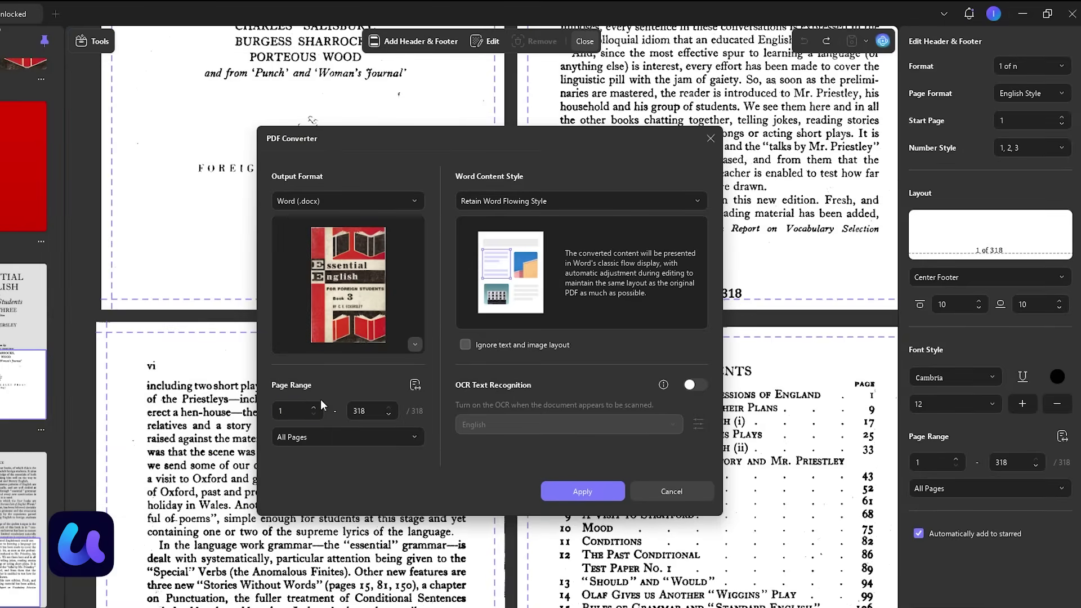
pyautogui.click(385, 203)
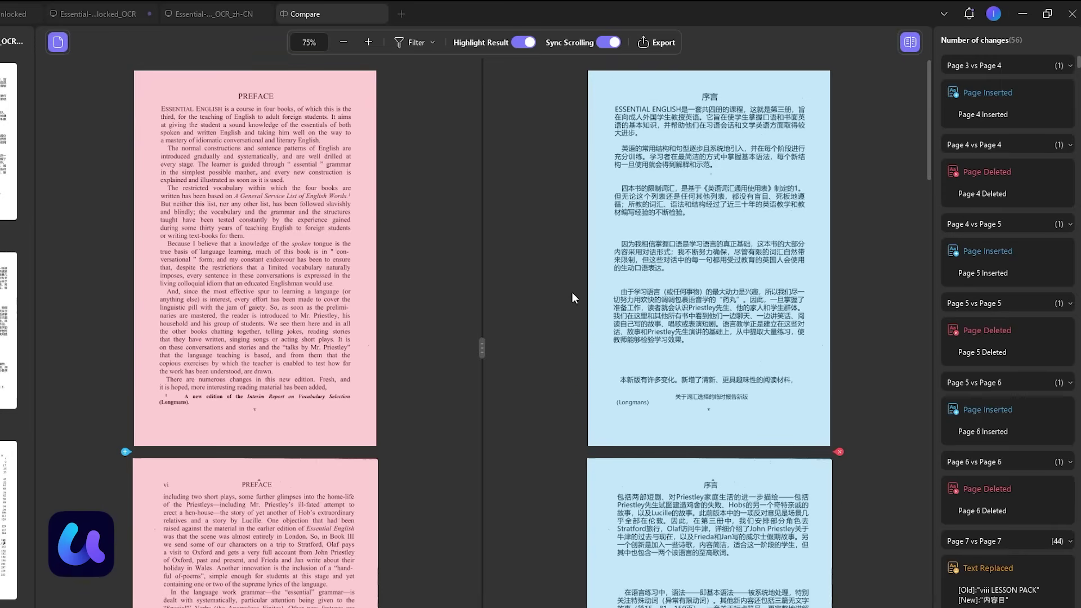
pyautogui.scroll(-10, 572, 293)
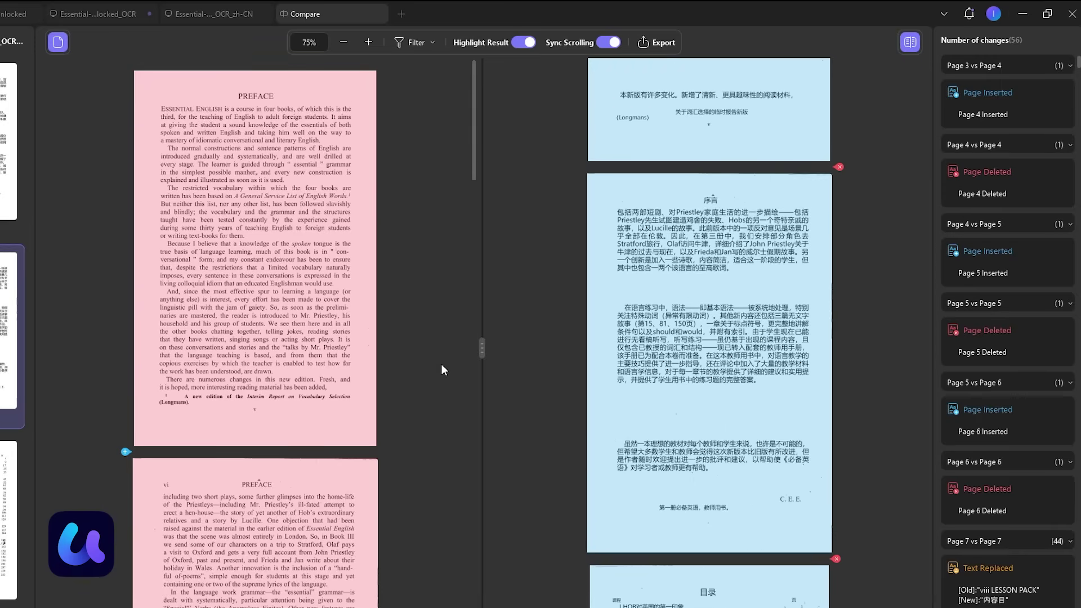
pyautogui.scroll(-5, 445, 420)
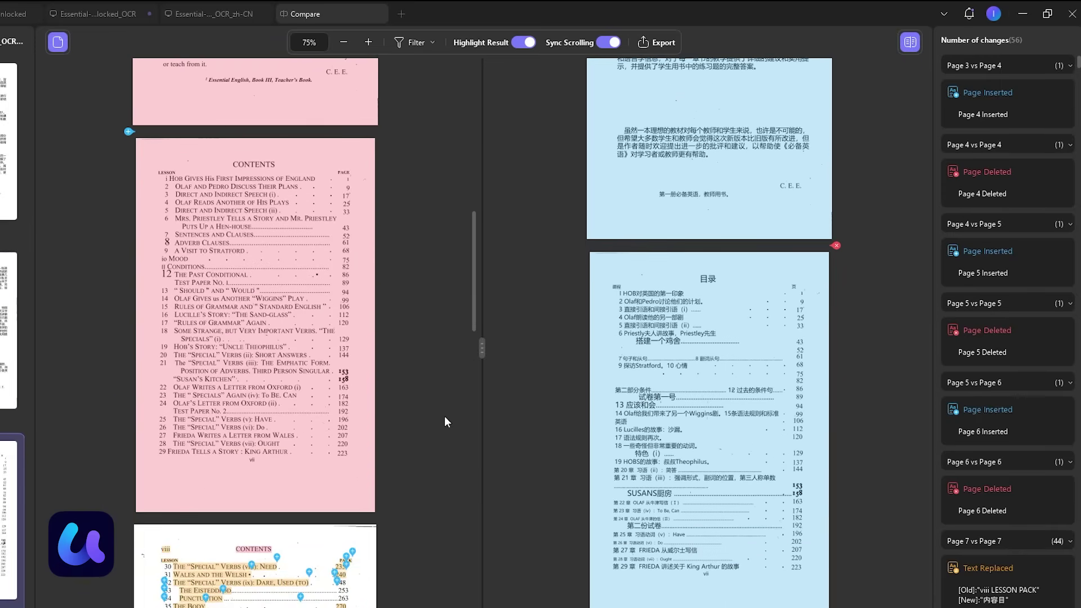
pyautogui.scroll(-4, 451, 434)
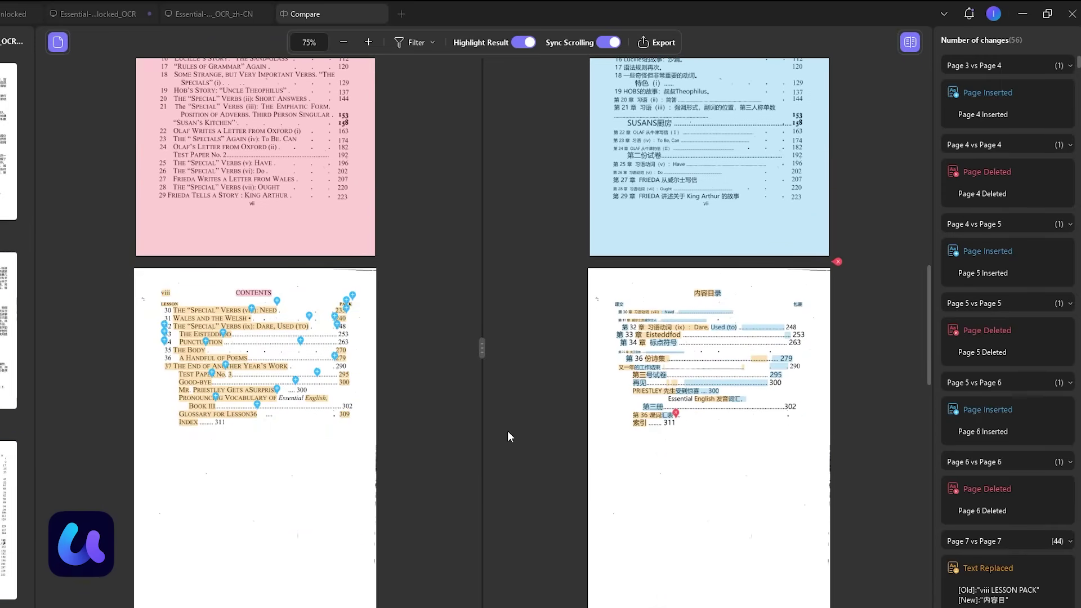
pyautogui.scroll(-2, 496, 437)
pyautogui.scroll(-5, 490, 435)
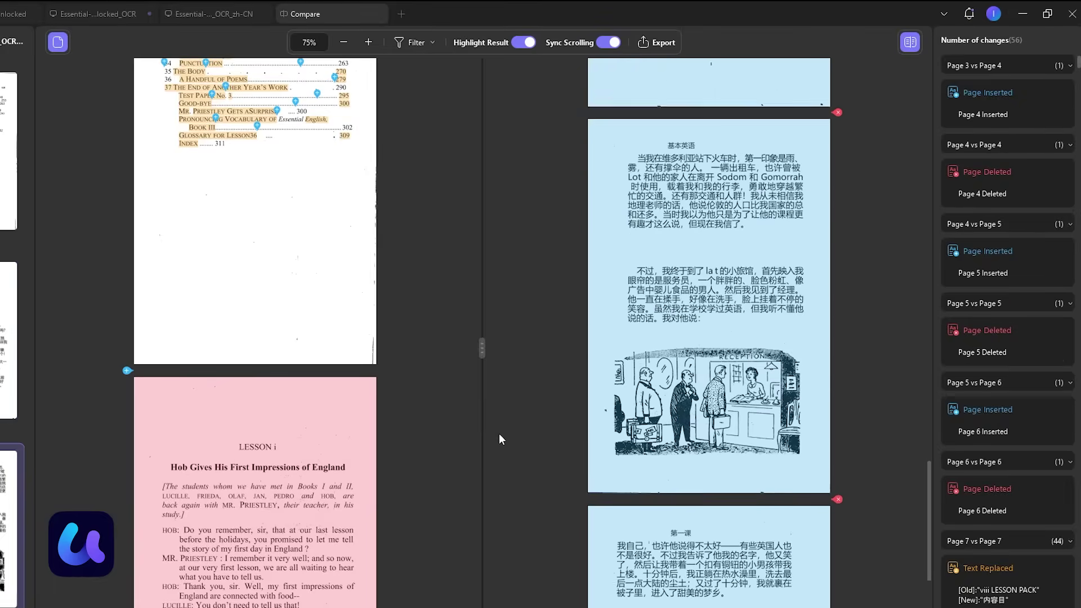
pyautogui.scroll(-5, 372, 475)
pyautogui.scroll(-5, 372, 476)
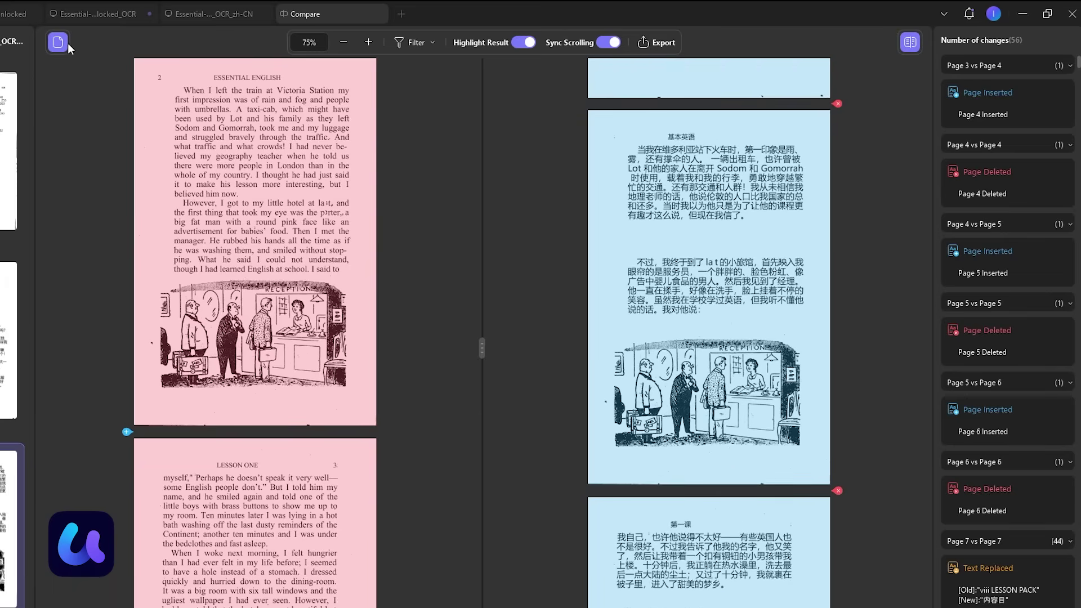
pyautogui.click(51, 47)
pyautogui.click(42, 51)
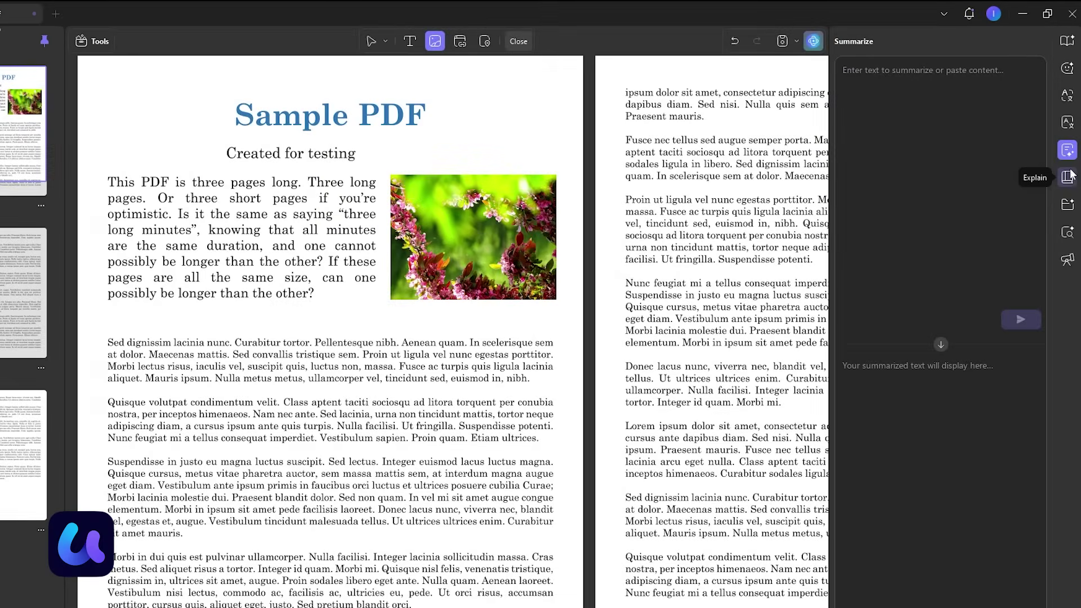
# Step: Start Deep Research for a literature review on flagship smartphone launches
pyautogui.click(1068, 261)
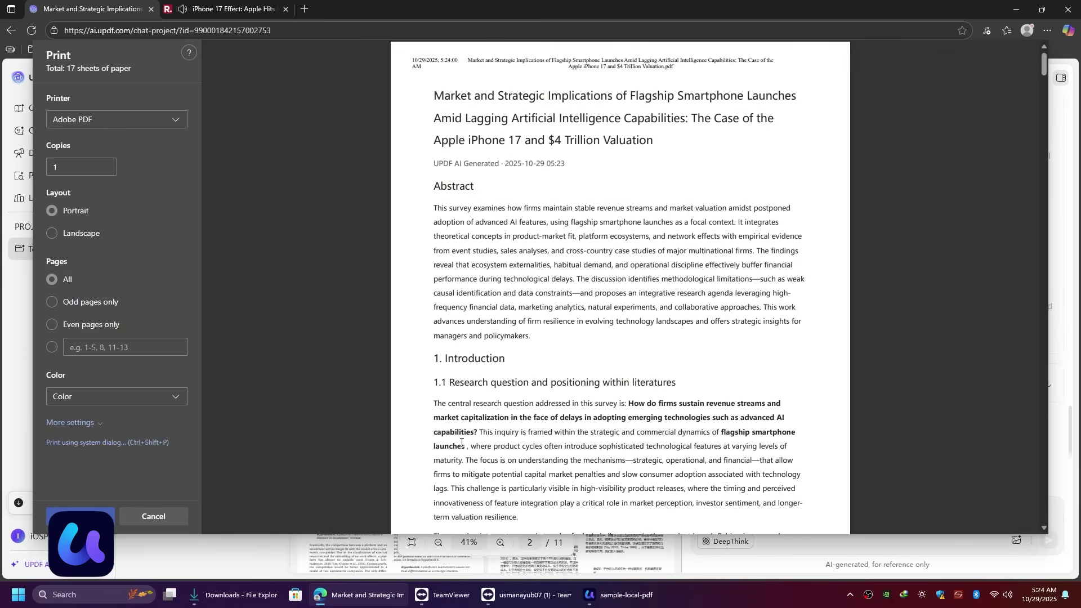
# Step: Load the Infrared observations (Elias 29) paper from the Interstellar Object project into Chat PDF
pyautogui.scroll(-6, 460, 480)
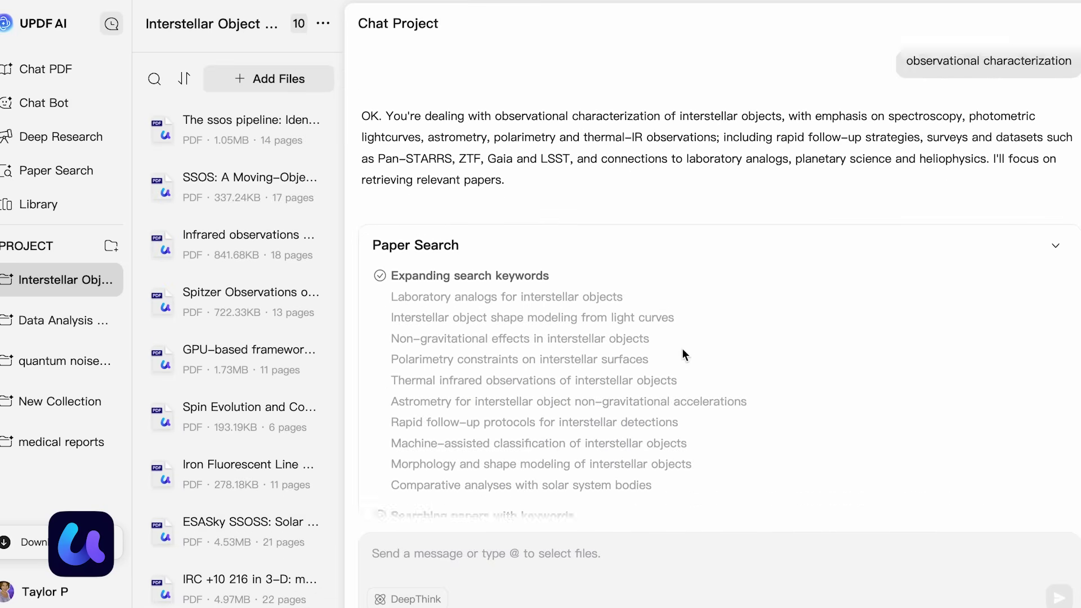
pyautogui.click(251, 197)
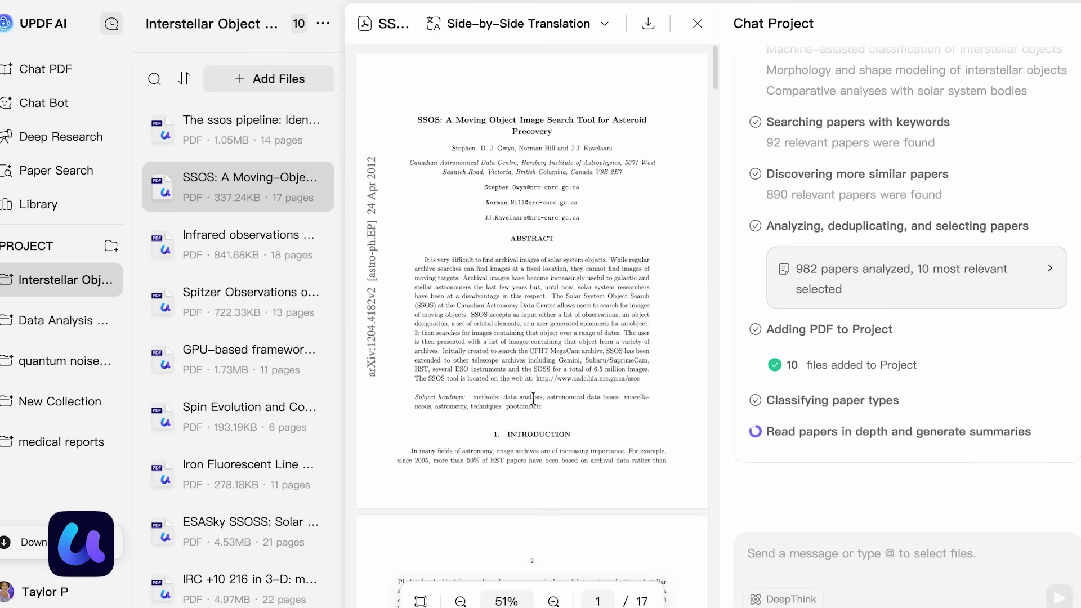
pyautogui.scroll(-20, 533, 399)
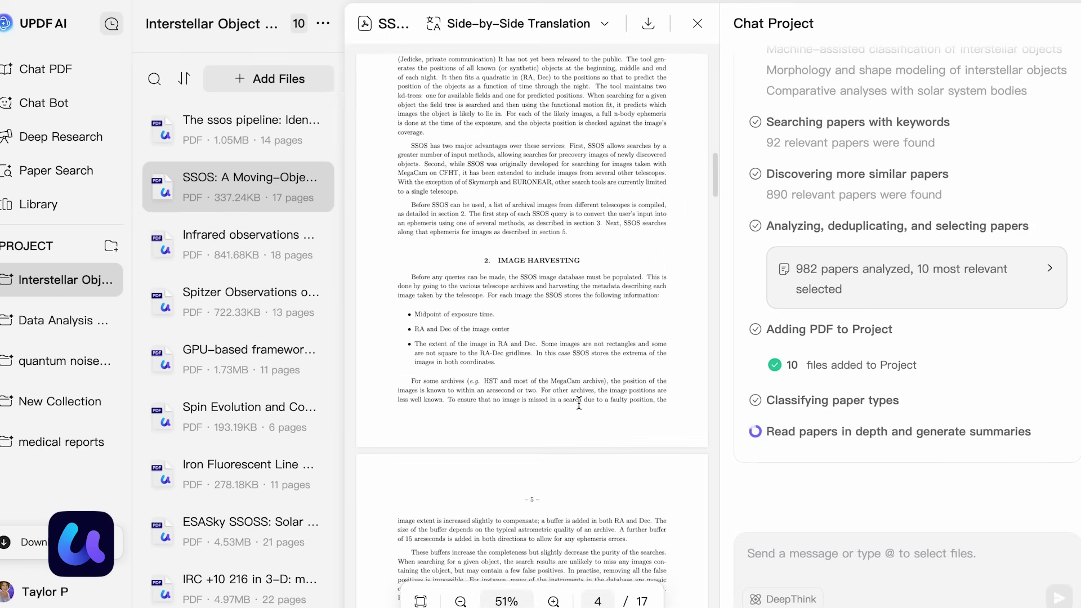
pyautogui.click(264, 259)
pyautogui.scroll(-1, 564, 297)
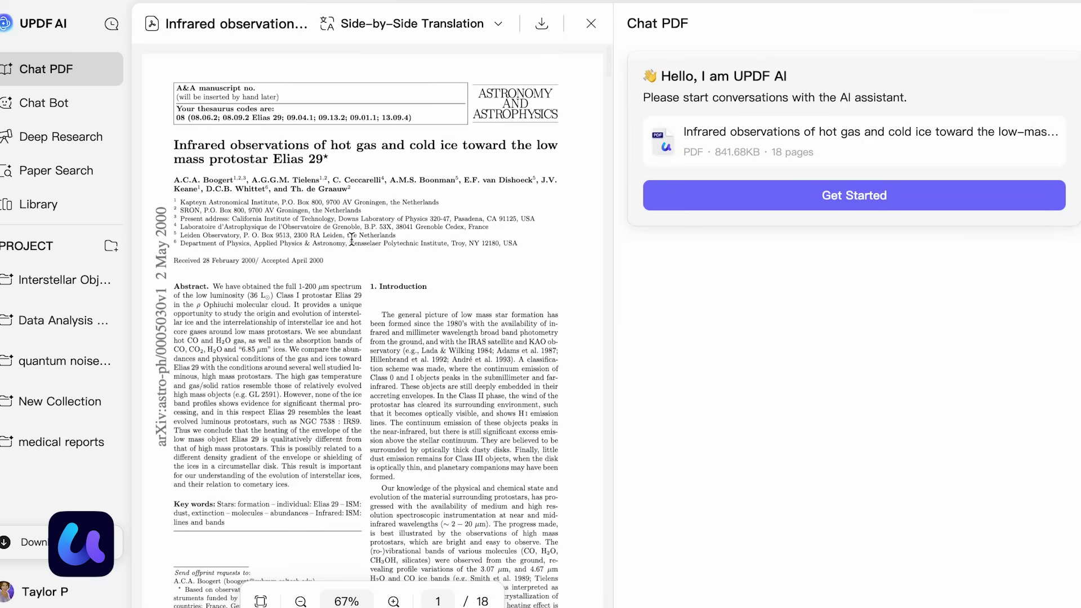
# Step: Summarize the Elias 29 paper and show a side-by-side Deutsch – German translation
pyautogui.click(691, 200)
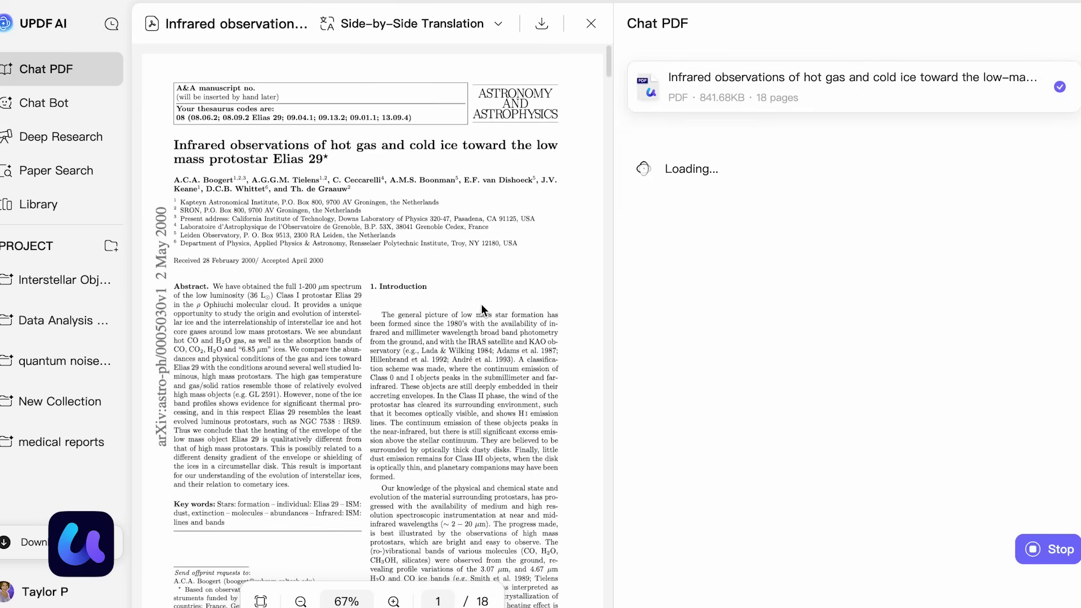
pyautogui.click(483, 24)
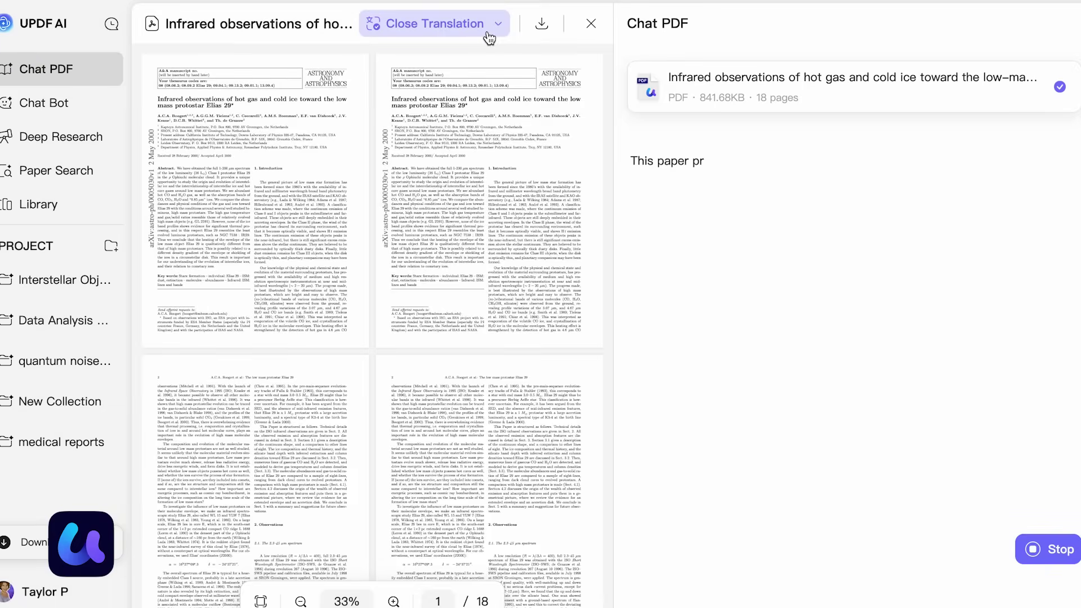
pyautogui.click(499, 24)
pyautogui.click(445, 129)
pyautogui.scroll(-3, 370, 253)
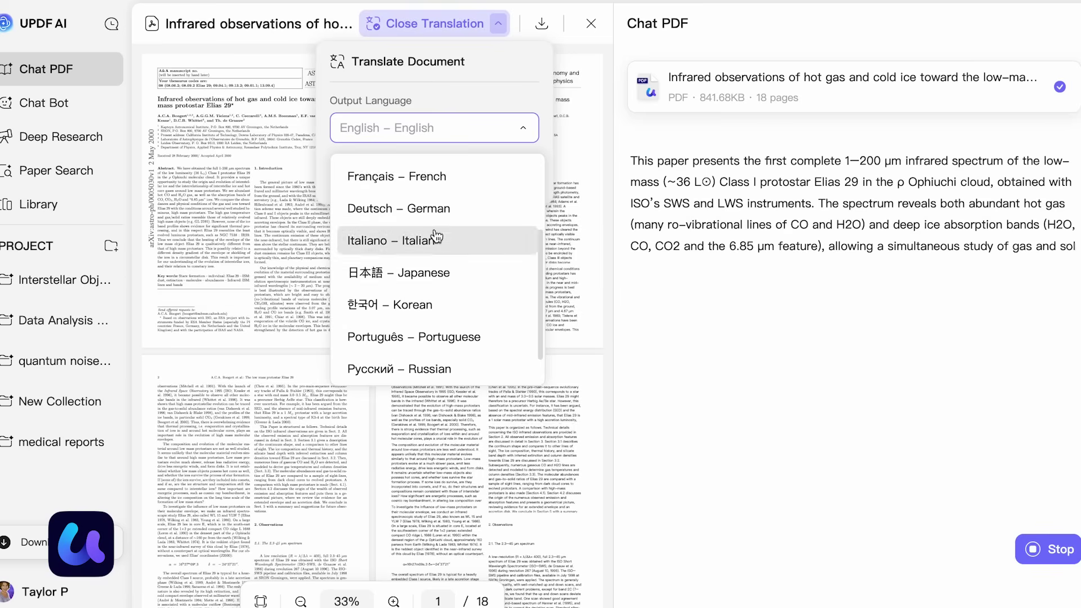
pyautogui.scroll(1, 367, 231)
pyautogui.click(368, 172)
pyautogui.click(453, 132)
pyautogui.click(491, 229)
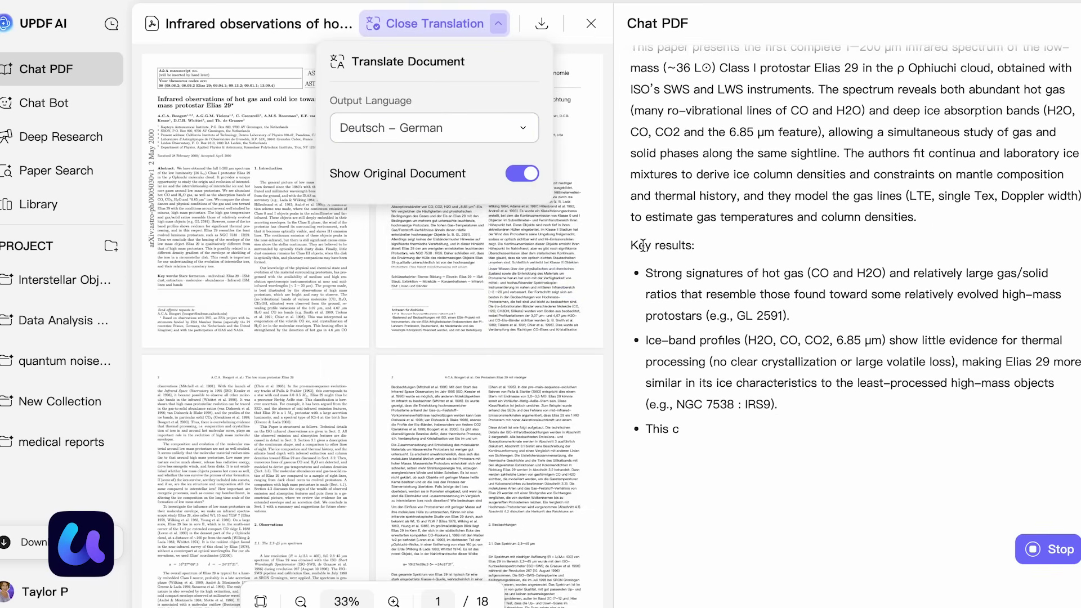
pyautogui.click(499, 24)
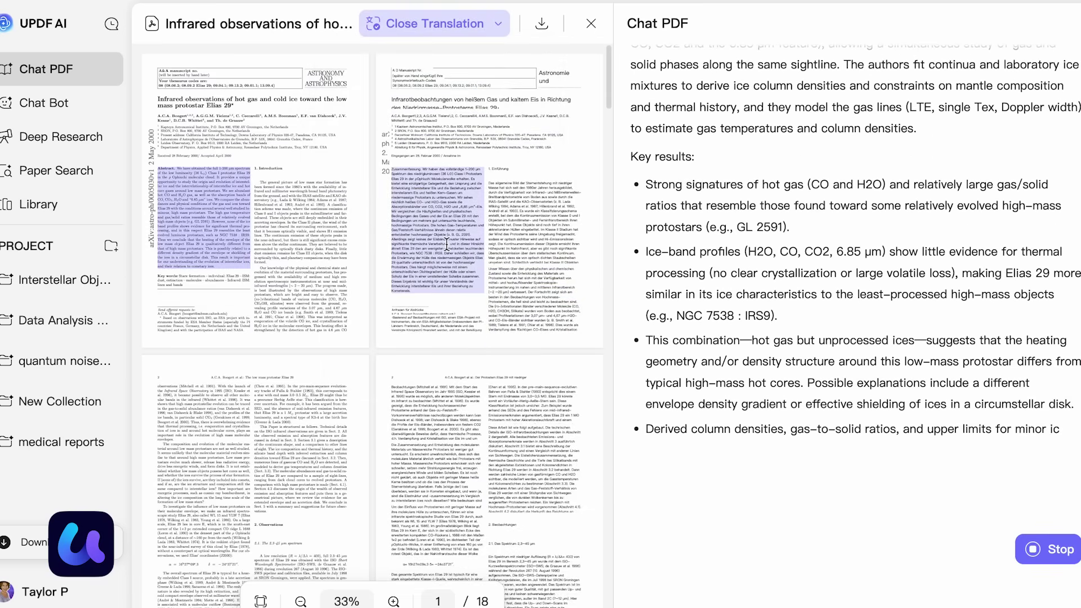
# Step: Ask which ISO instruments observed Elias 29, getting SWS 2.3–45 µm and LWS 45–190 µm
pyautogui.click(394, 601)
pyautogui.scroll(-2, 463, 345)
pyautogui.scroll(3, 463, 345)
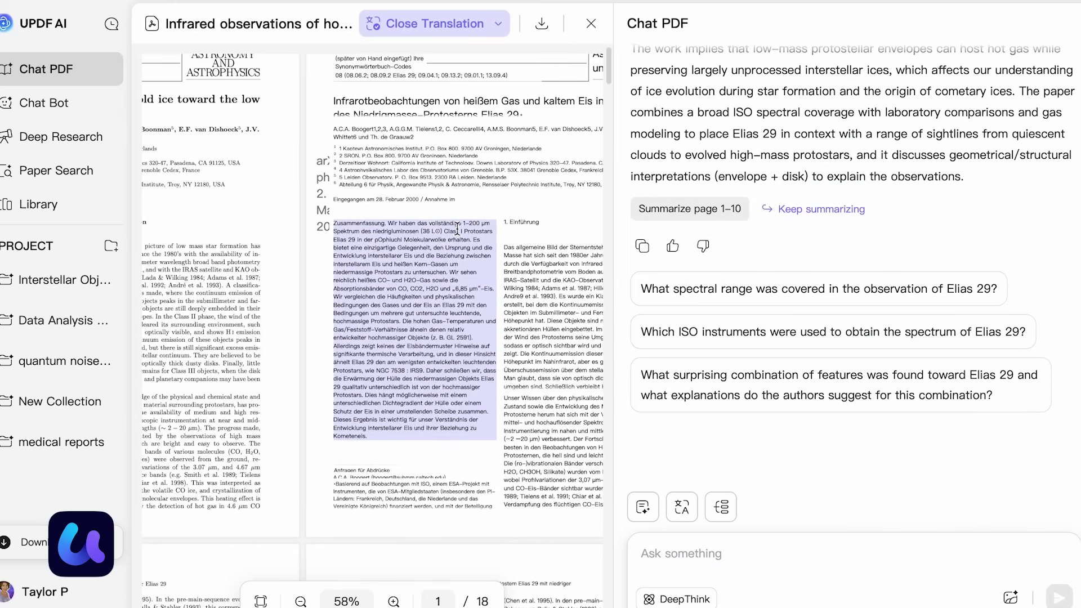
pyautogui.scroll(-1, 550, 269)
pyautogui.scroll(-10, 552, 293)
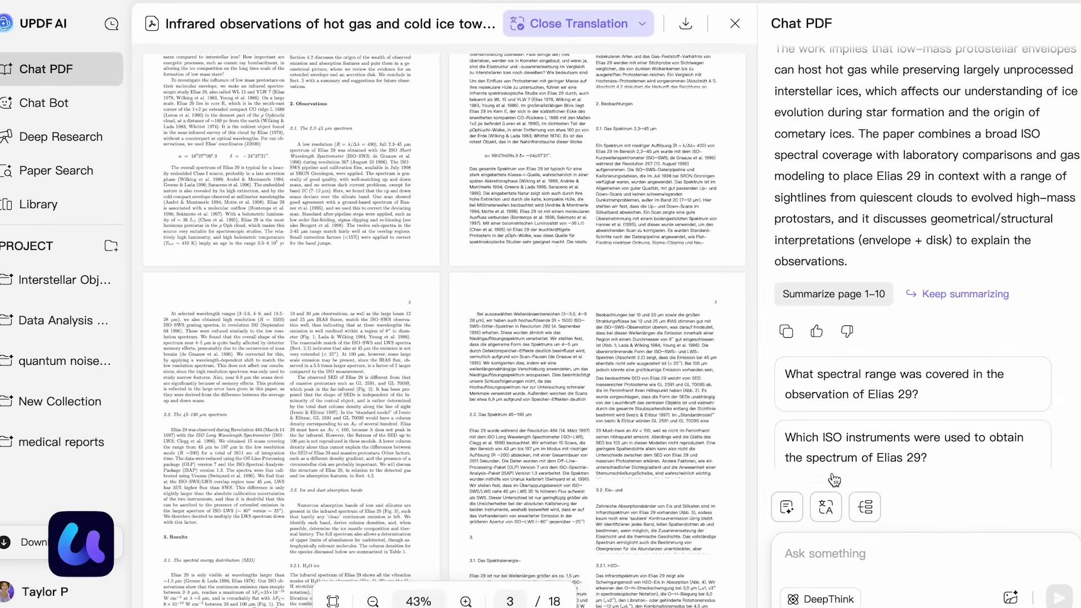
pyautogui.click(826, 438)
pyautogui.scroll(-8, 582, 421)
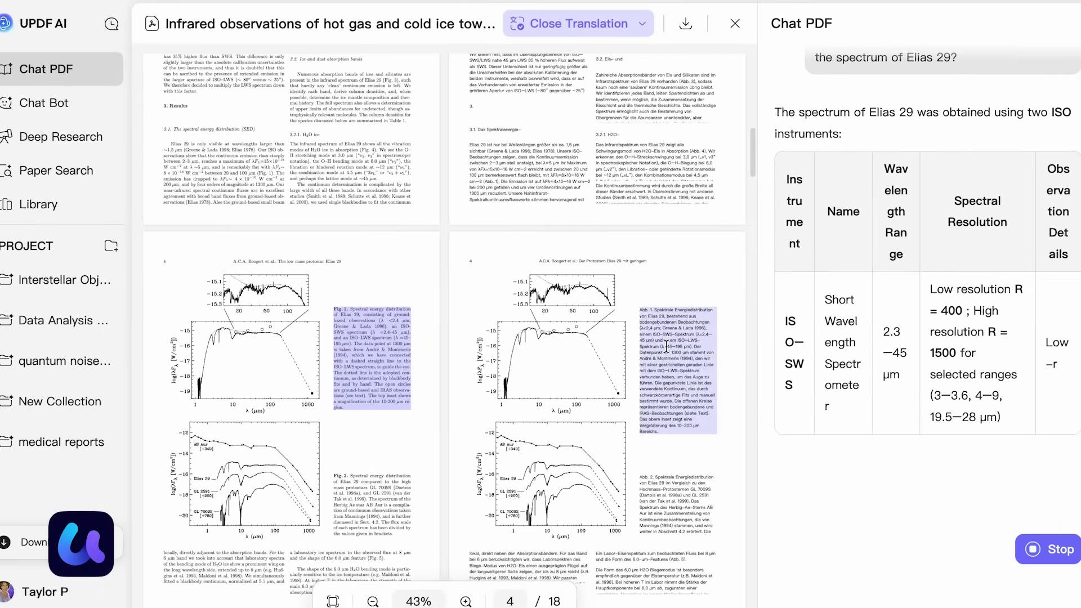
pyautogui.scroll(3, 662, 332)
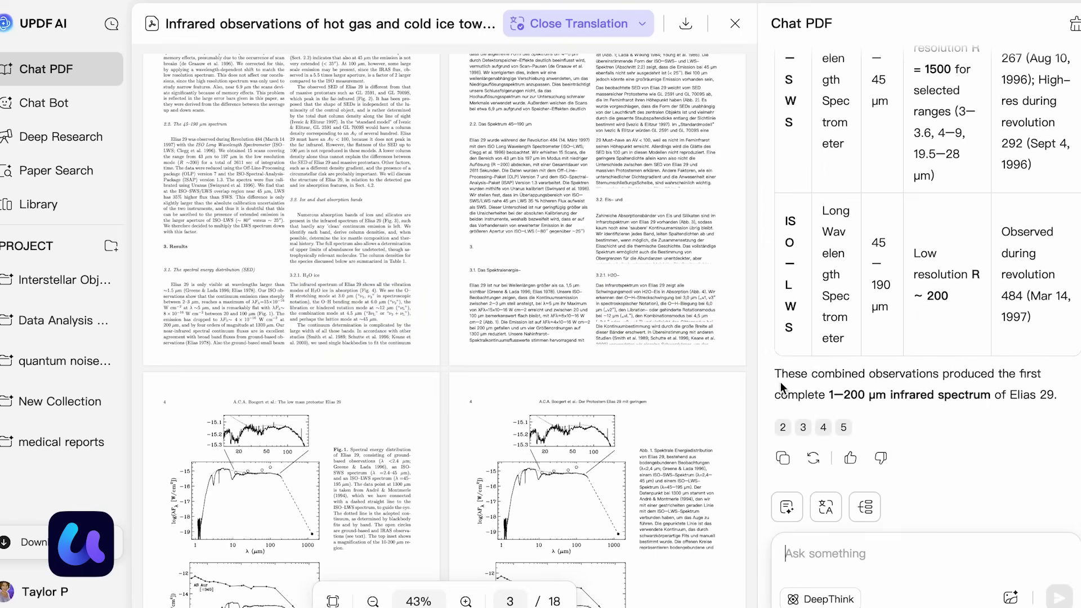
pyautogui.click(864, 507)
# Step: Generate a mind map of the paper's pages 1–18 and view it full screen
pyautogui.click(879, 495)
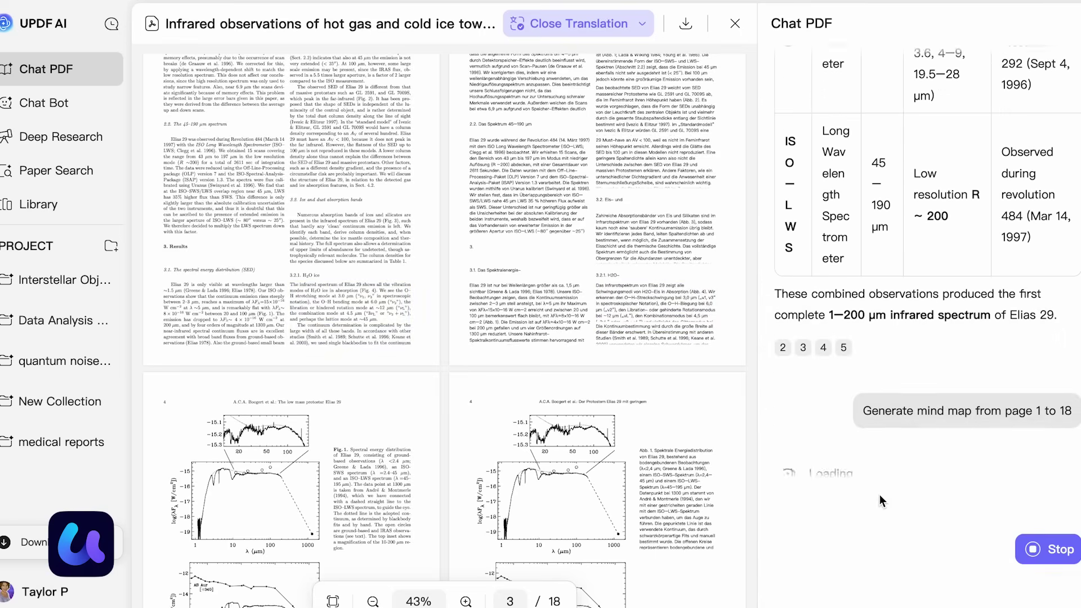
pyautogui.click(1064, 431)
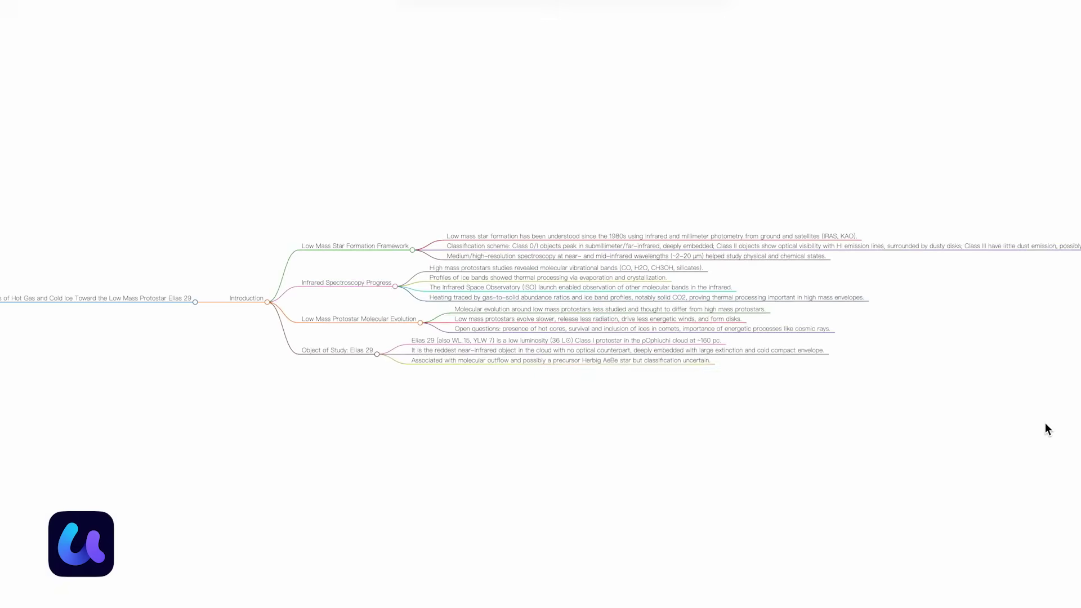
pyautogui.press('Escape')
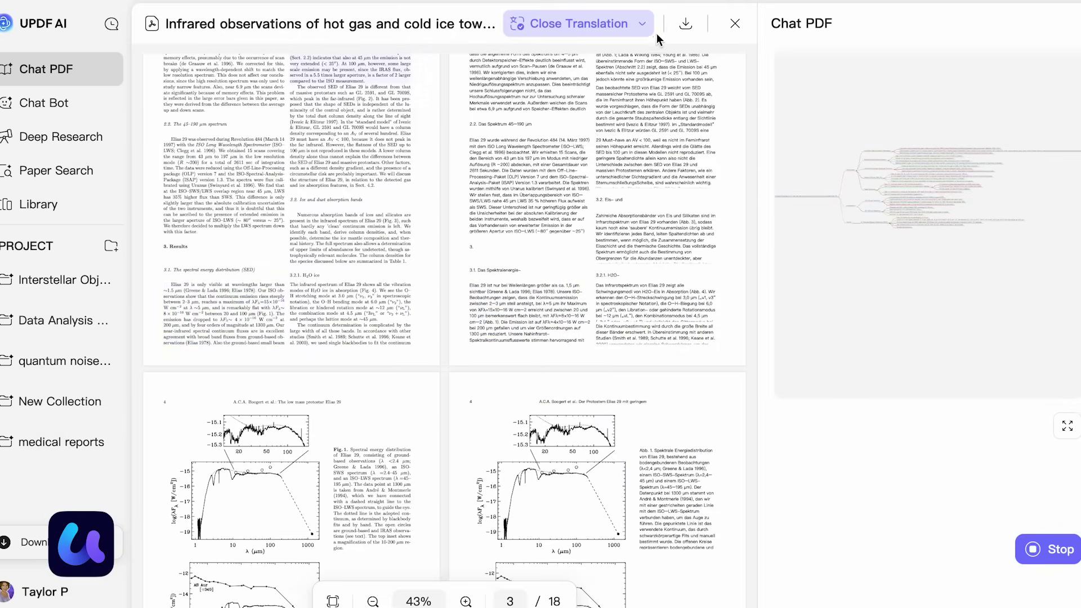
pyautogui.click(686, 25)
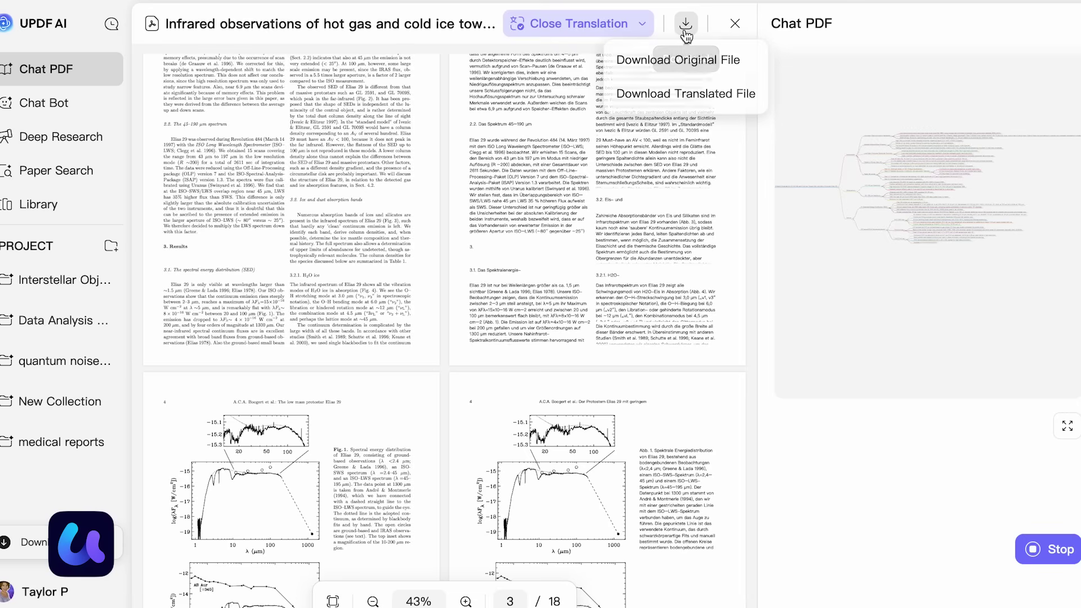
pyautogui.scroll(-15, 390, 359)
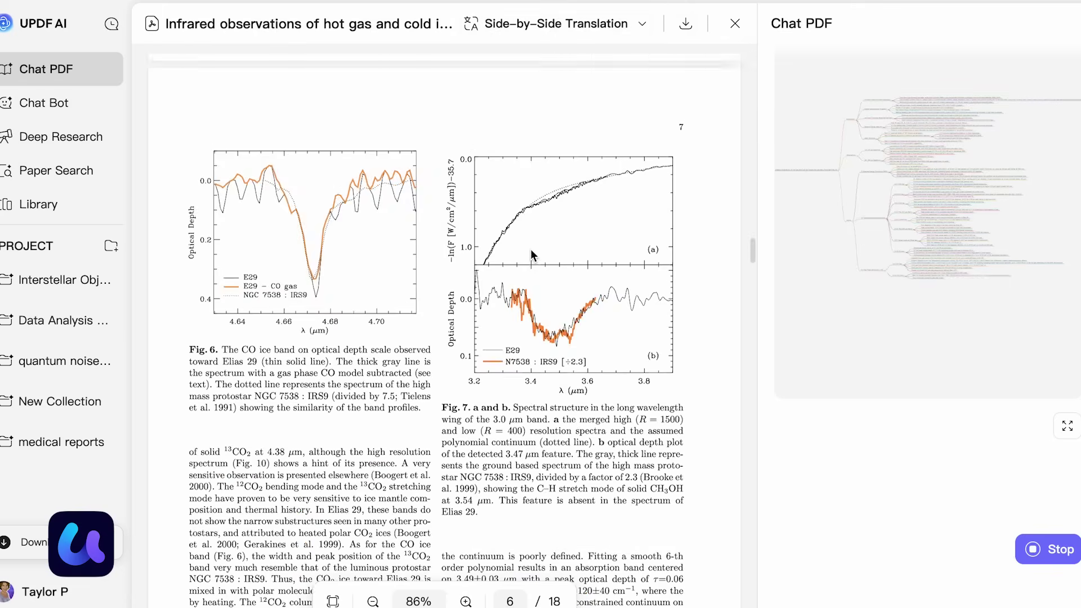
pyautogui.scroll(-20, 551, 395)
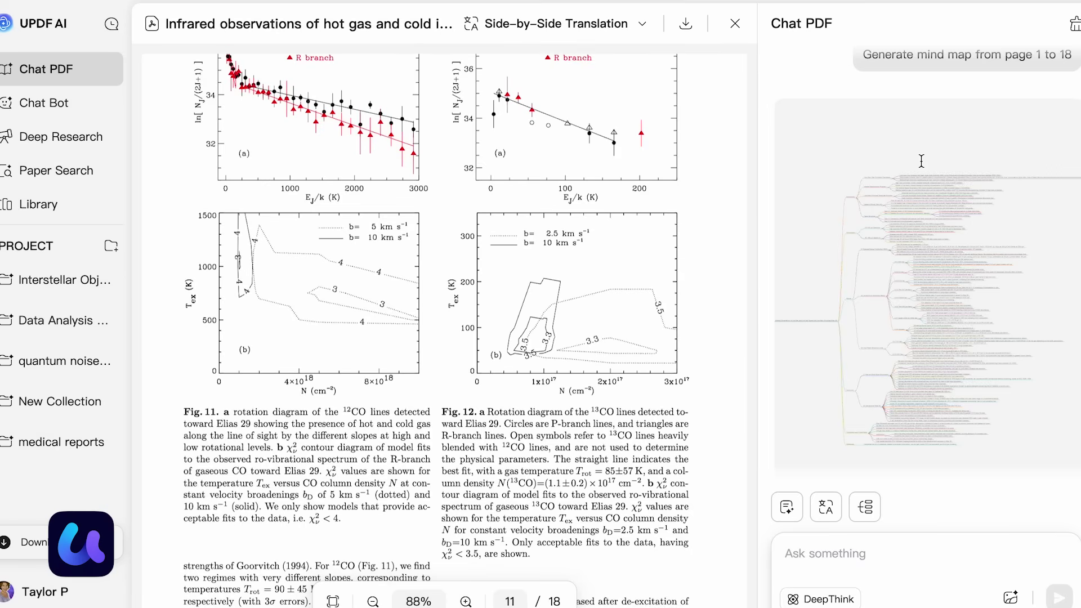
# Step: View the Interstellar Object search results and relation graph, then translate the title into German
pyautogui.click(62, 171)
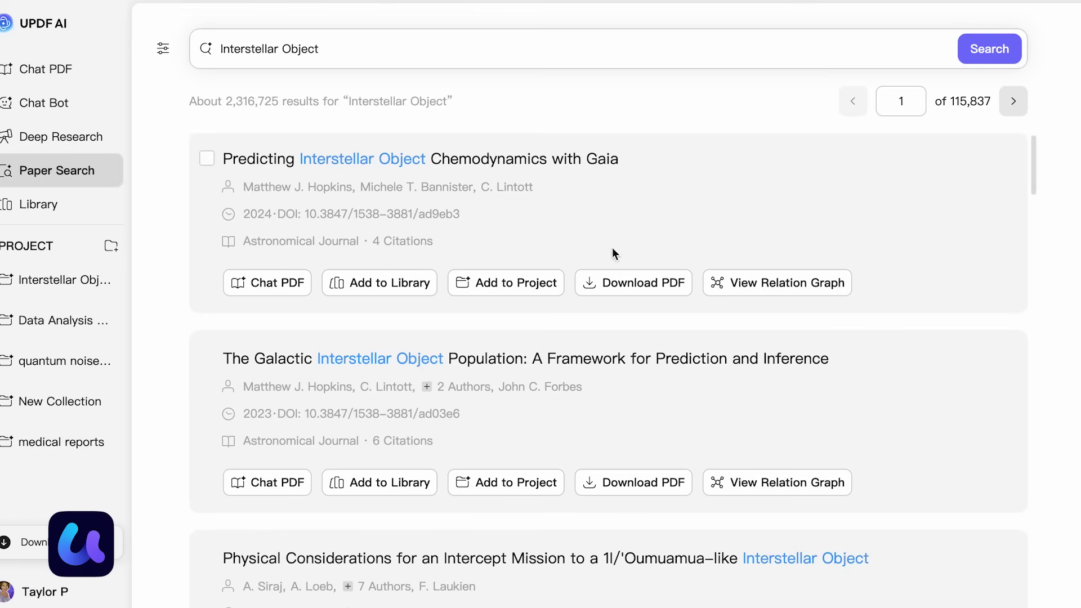
pyautogui.scroll(-1, 801, 278)
pyautogui.click(777, 237)
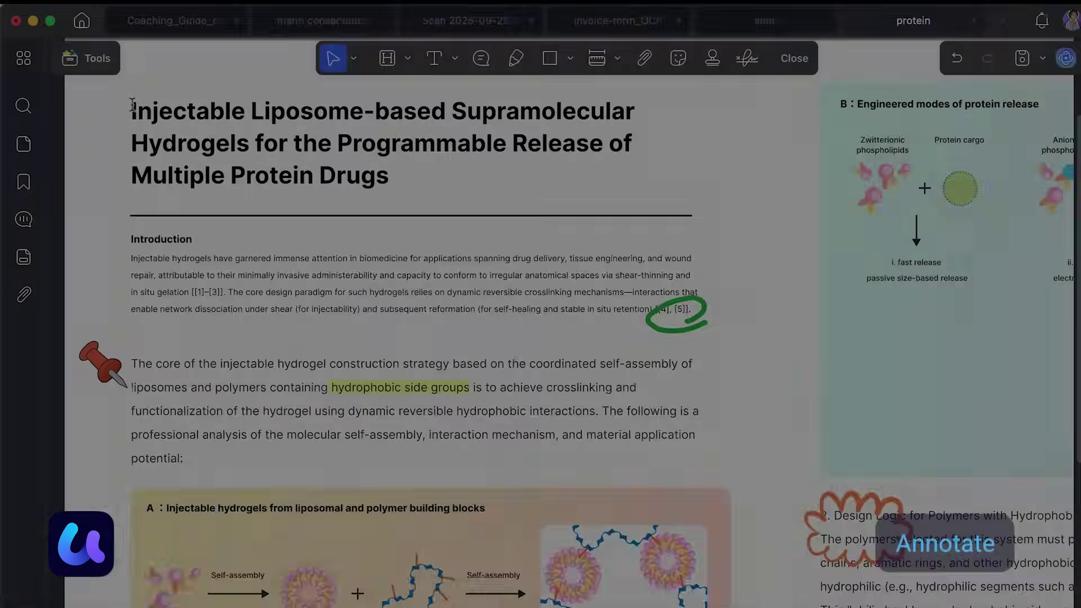
pyautogui.moveTo(132, 105)
pyautogui.mouseDown()
pyautogui.moveTo(339, 174)
pyautogui.moveTo(388, 175)
pyautogui.mouseUp()
pyautogui.click(246, 86)
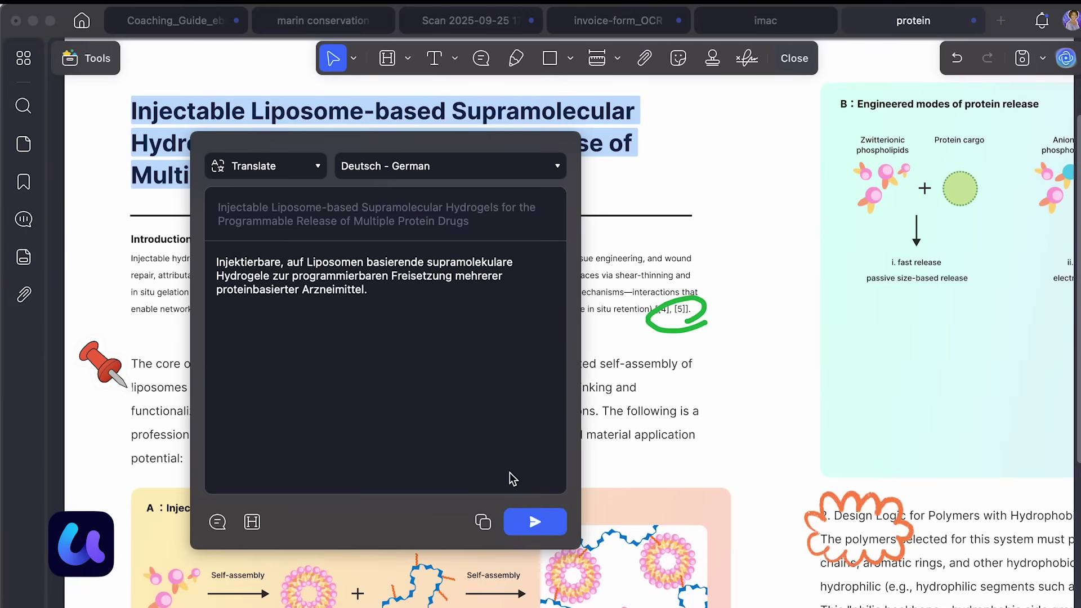
# Step: Highlight the title with its German translation as a note and add a 'check this later' sticky note
pyautogui.click(253, 522)
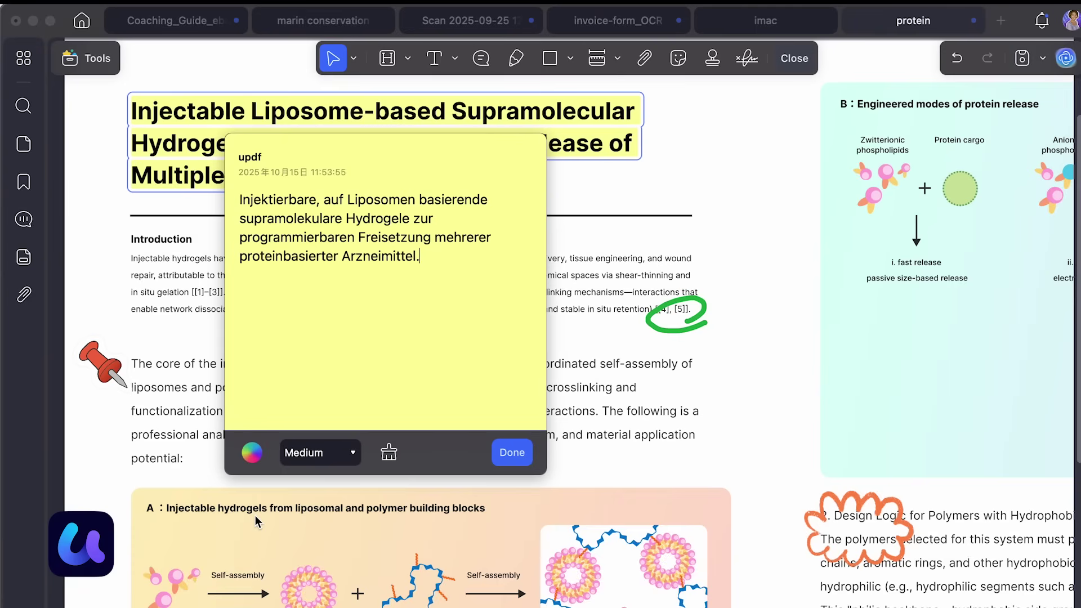
pyautogui.click(506, 455)
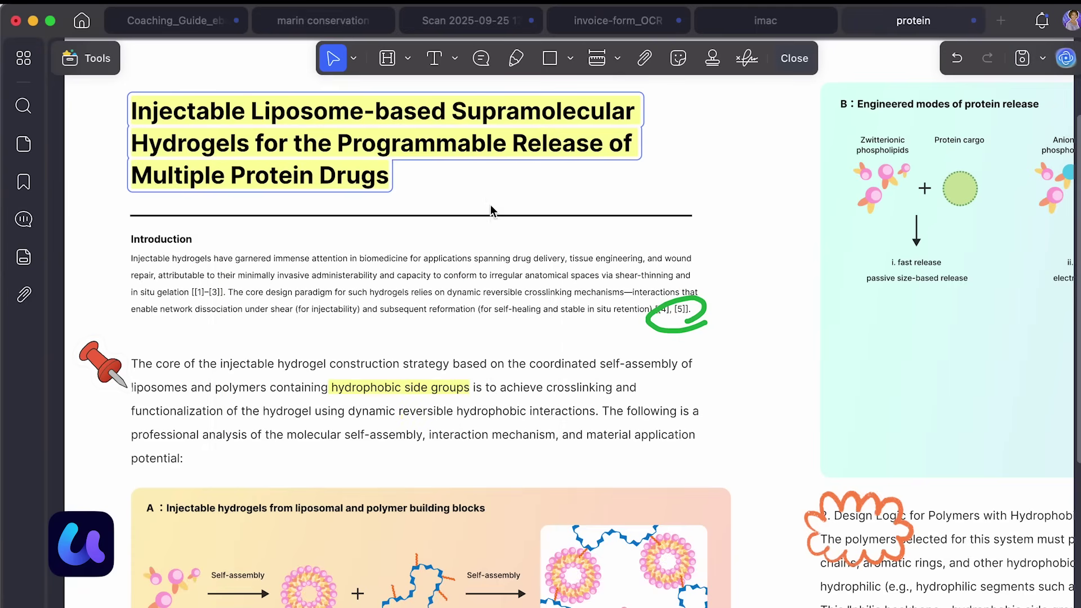
pyautogui.click(481, 58)
pyautogui.click(650, 181)
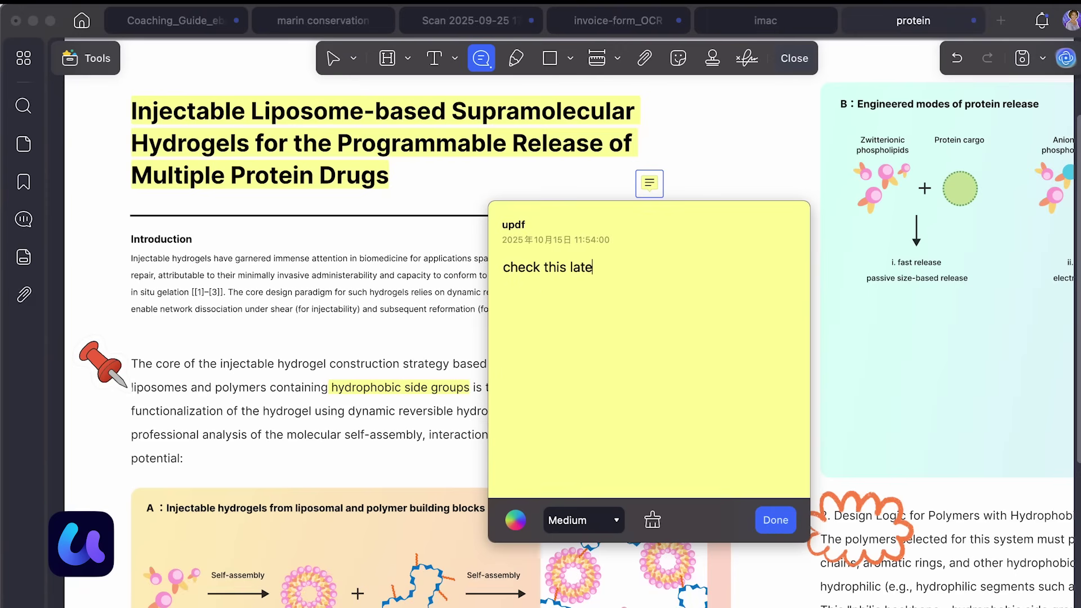
pyautogui.click(775, 516)
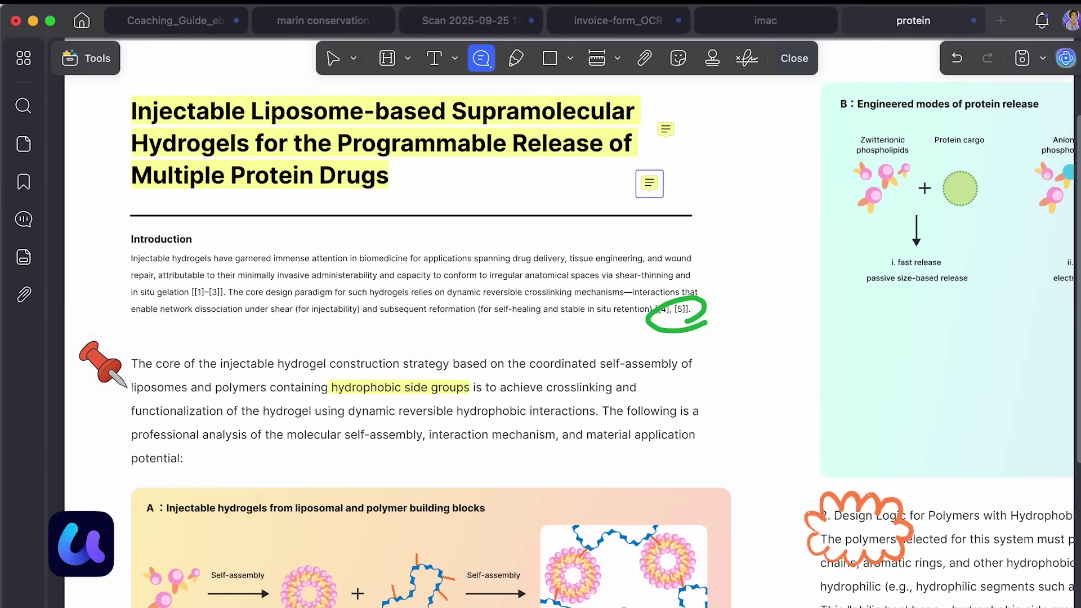
pyautogui.click(645, 58)
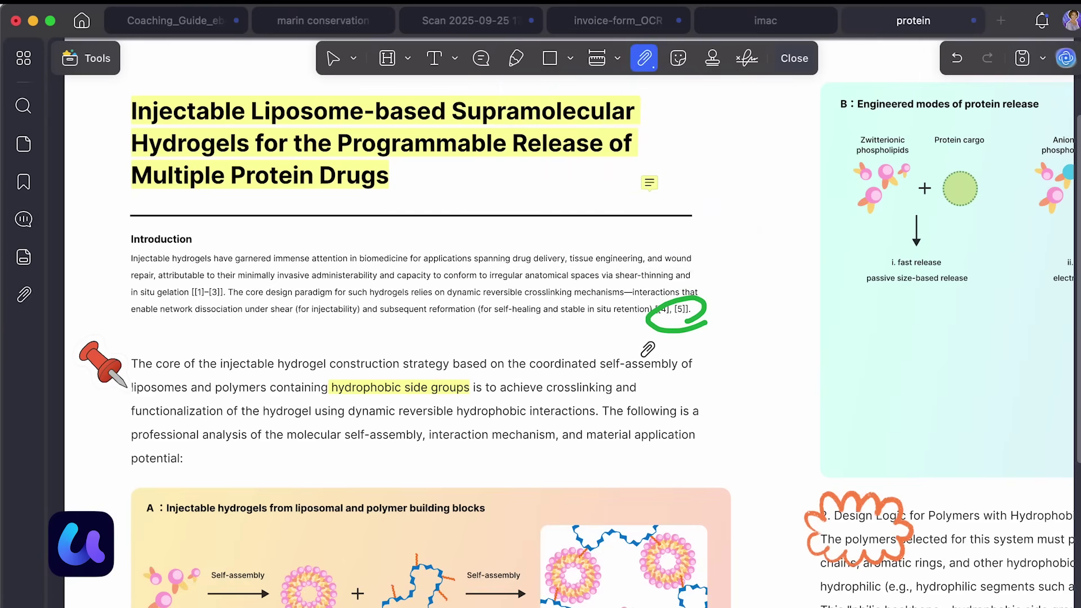
# Step: Attach invoice-form_OCR.pdf beside the introduction citations [4], [5]
pyautogui.click(694, 333)
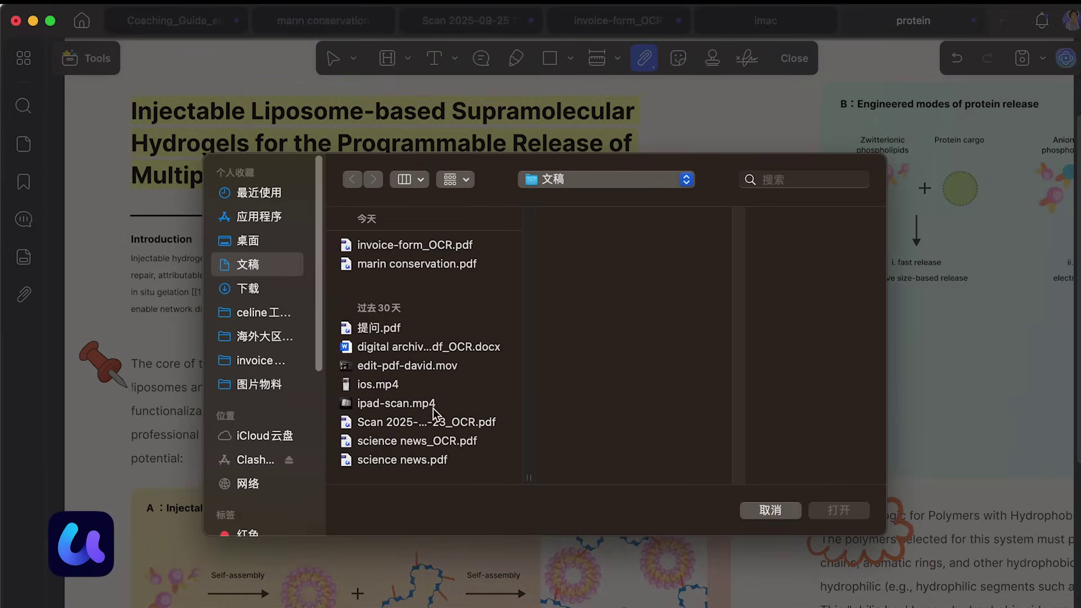
pyautogui.click(400, 247)
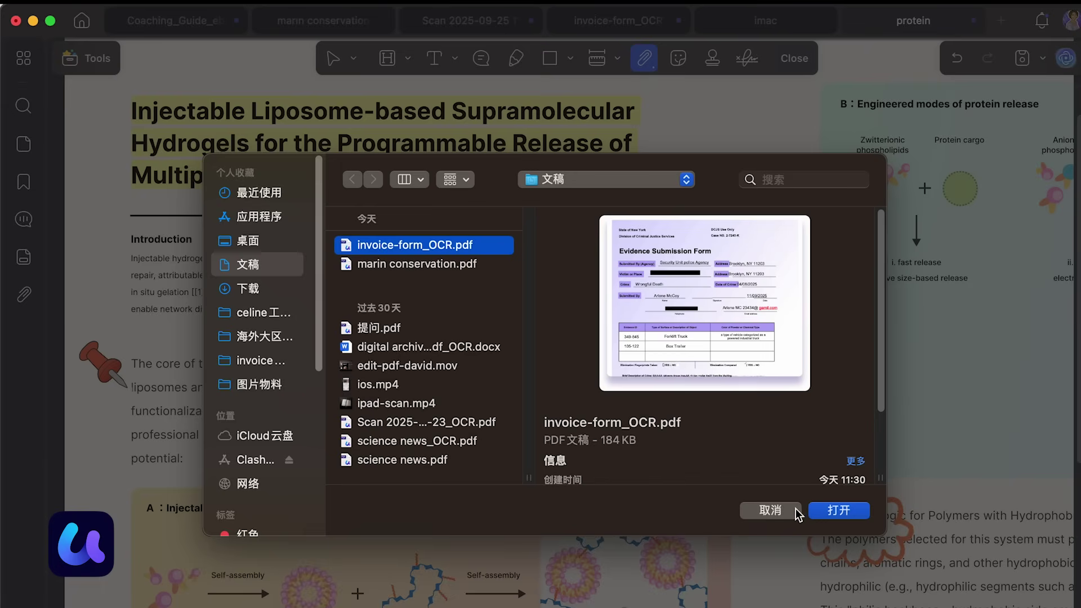
pyautogui.click(828, 511)
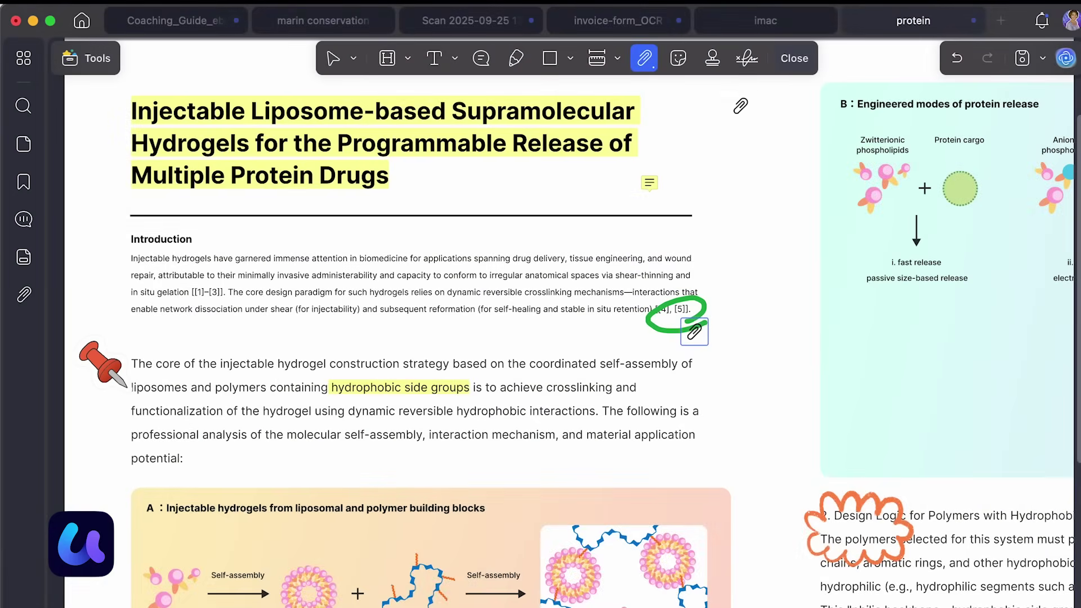
pyautogui.click(794, 58)
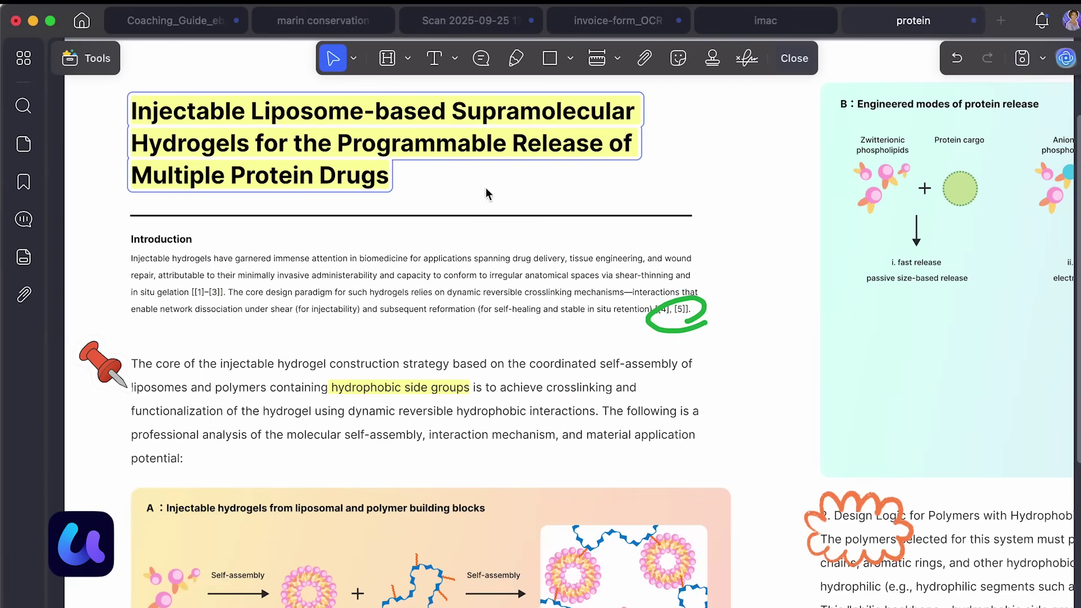
# Step: Run Form Field Recognition on the 1040 tax form in form editing mode
pyautogui.click(481, 58)
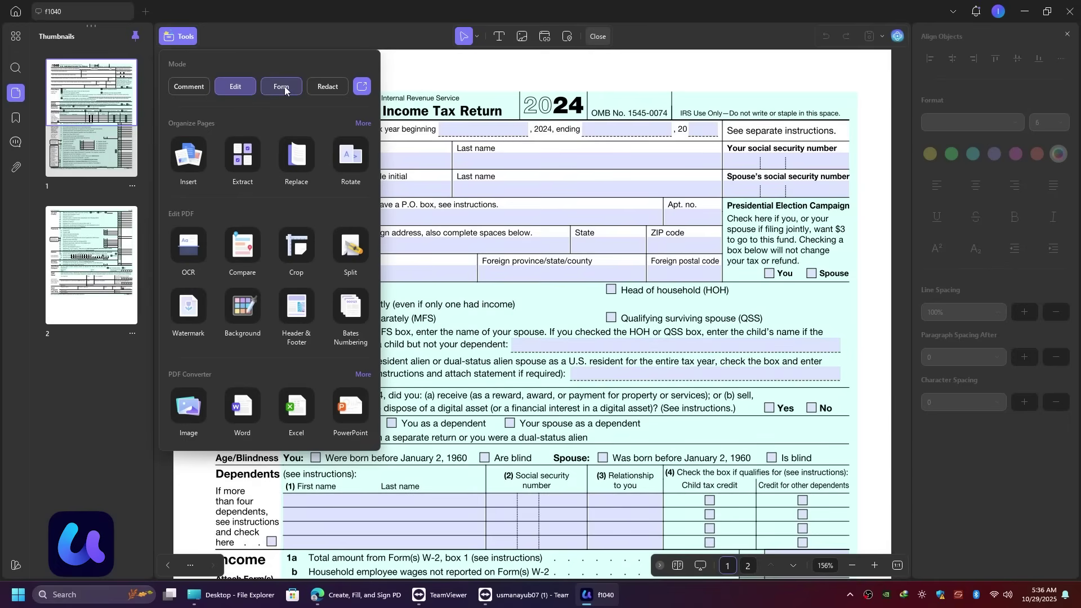
pyautogui.click(285, 86)
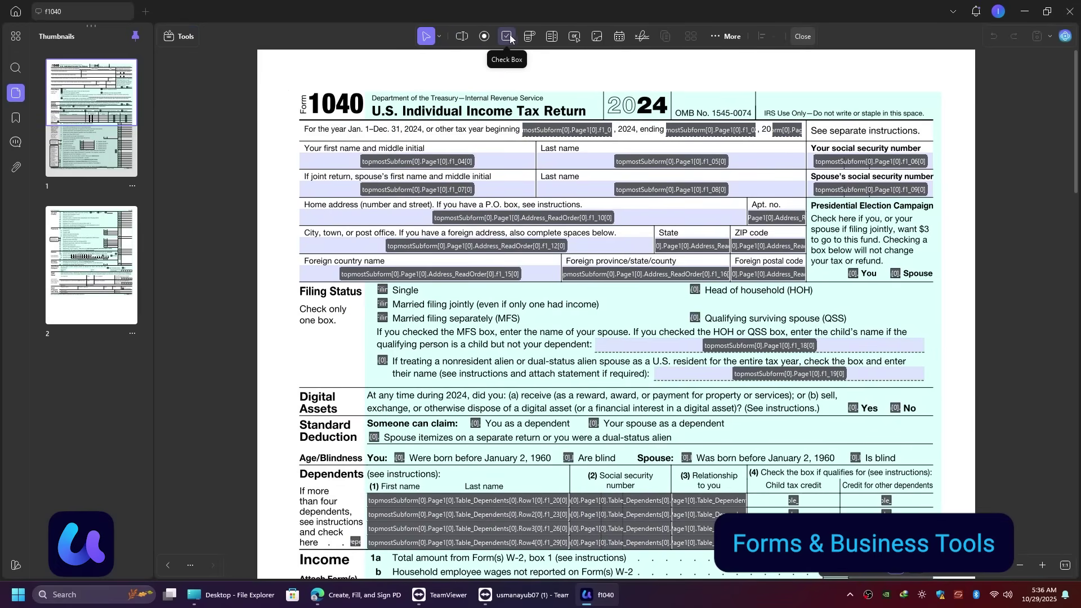
pyautogui.click(727, 35)
pyautogui.click(686, 110)
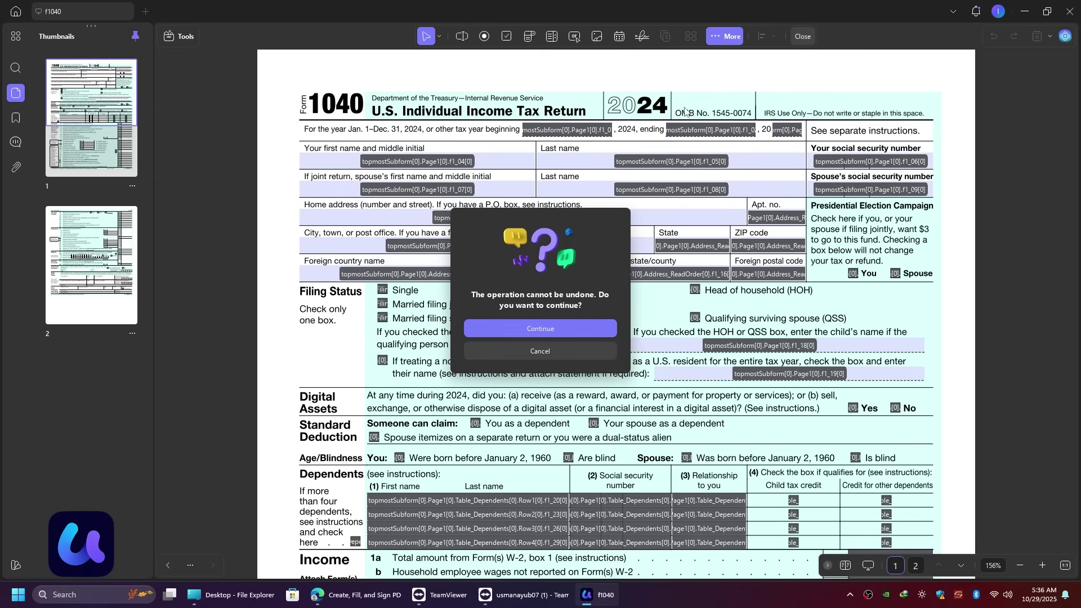
pyautogui.click(525, 330)
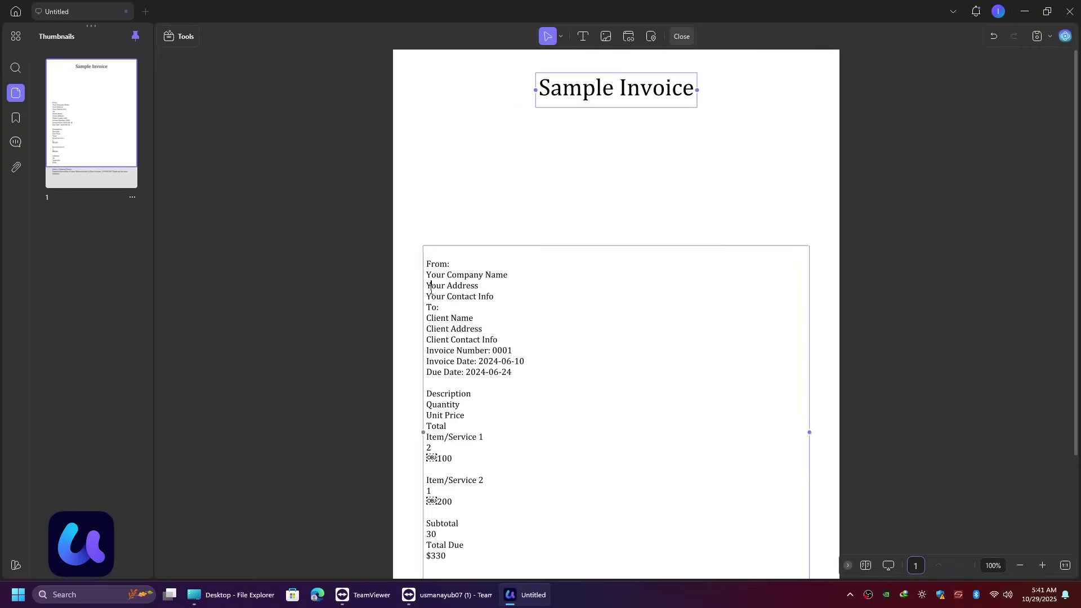
# Step: Paste the From and To details as separate text blocks, From on the left, To on the right
pyautogui.click(471, 138)
pyautogui.write('From: Your Company Name Your Address Your Contact Info')
pyautogui.moveTo(530, 210); pyautogui.dragTo(489, 210)
pyautogui.write('To: Client Name Client Address Client Contact Info Invoice Number: 0001 Invoice Date: 2024-06-10 Due Date: 2024-06-24')
pyautogui.moveTo(484, 169); pyautogui.dragTo(594, 169)
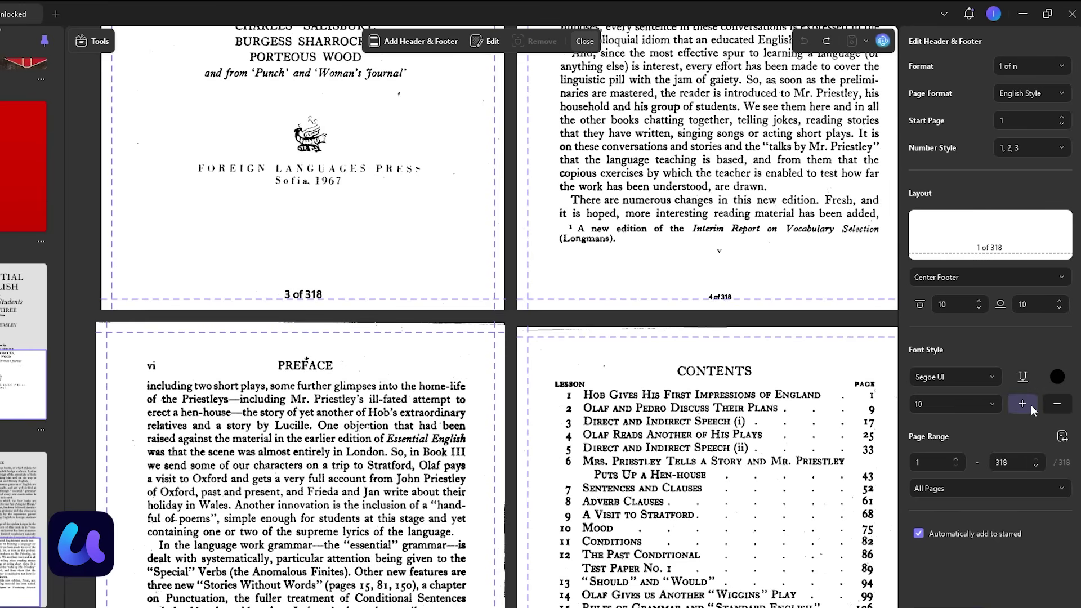
# Step: Set the page-number footer font to Cambria, size 12
pyautogui.click(1032, 404)
pyautogui.click(1032, 404)
pyautogui.click(1032, 404)
pyautogui.click(1032, 404)
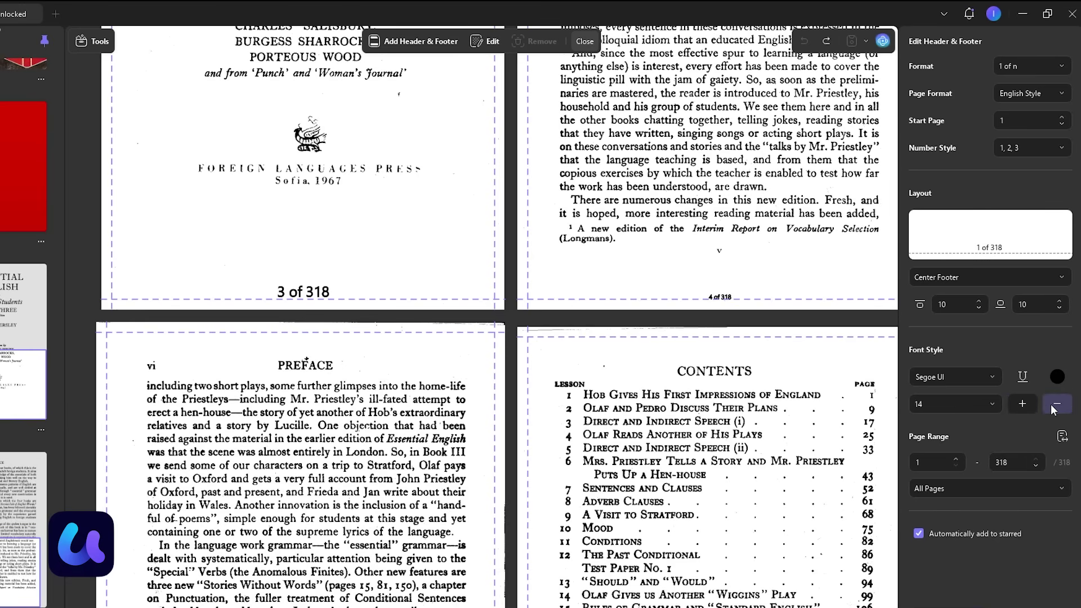
pyautogui.click(1057, 405)
pyautogui.click(1057, 404)
pyautogui.click(982, 407)
pyautogui.click(992, 377)
pyautogui.click(935, 258)
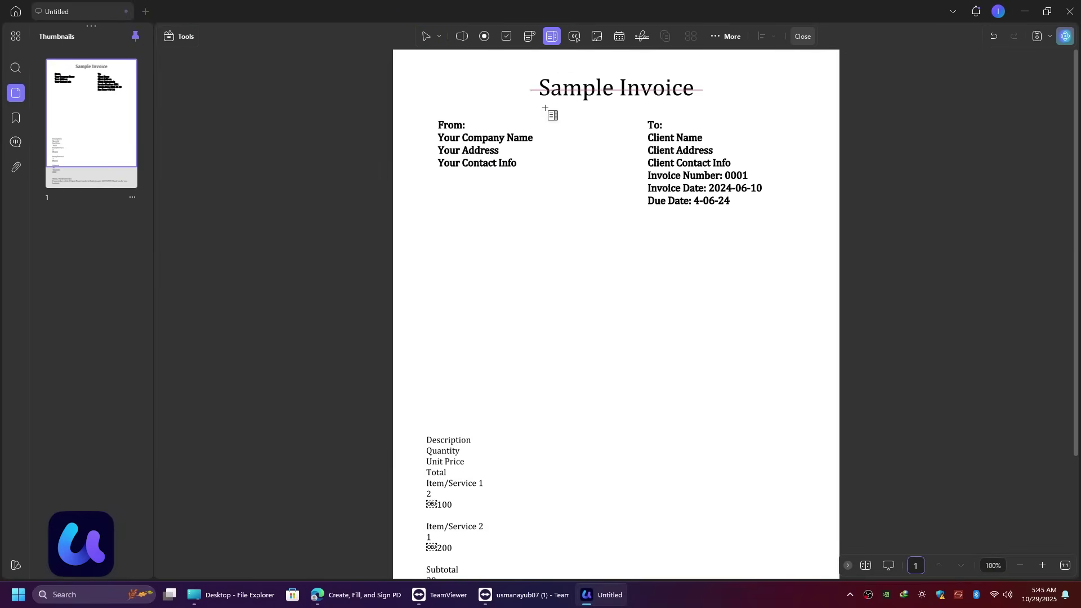
# Step: Draw list boxes for item numbers, names and prices, and add an item to List Box1
pyautogui.moveTo(437, 285); pyautogui.dragTo(473, 410)
pyautogui.moveTo(473, 285); pyautogui.dragTo(548, 411)
pyautogui.moveTo(548, 347); pyautogui.dragTo(692, 348)
pyautogui.moveTo(692, 285); pyautogui.dragTo(792, 382)
pyautogui.click(454, 348)
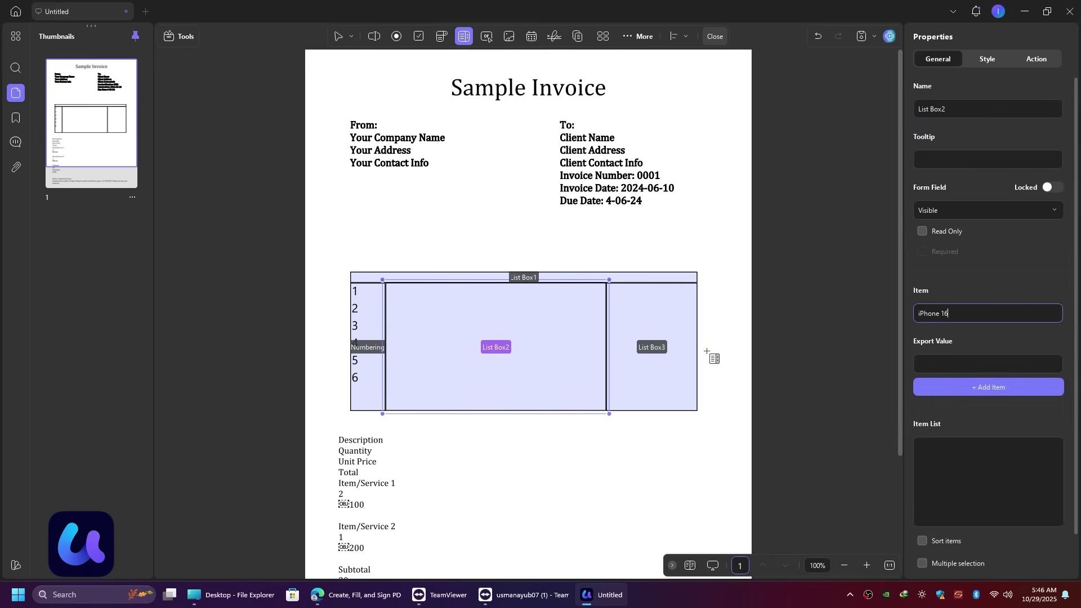
pyautogui.press('Return')
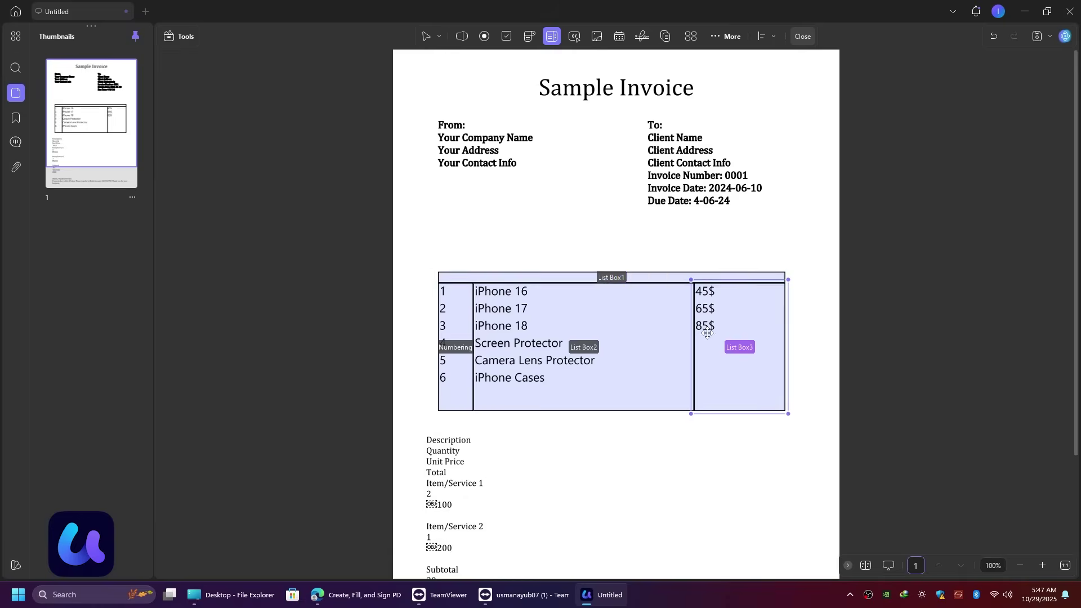
pyautogui.scroll(-3, 533, 199)
pyautogui.scroll(3, 532, 200)
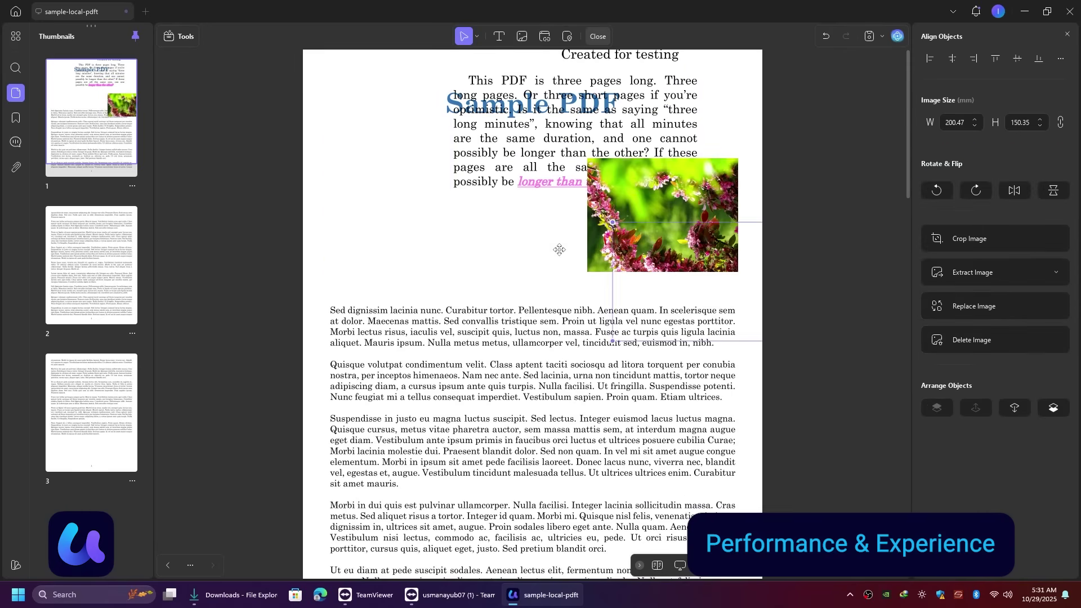
# Step: Drag the reception illustration into the left column, then place a text field beside Name: on the Task Assignment Form
pyautogui.moveTo(559, 250); pyautogui.dragTo(383, 203)
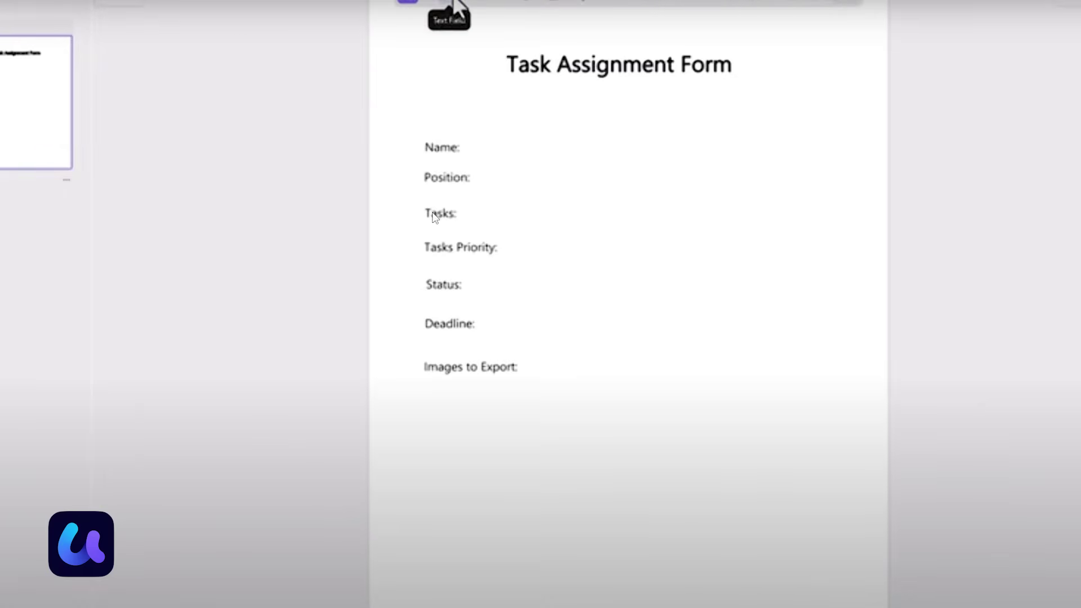
pyautogui.click(449, 4)
pyautogui.click(476, 138)
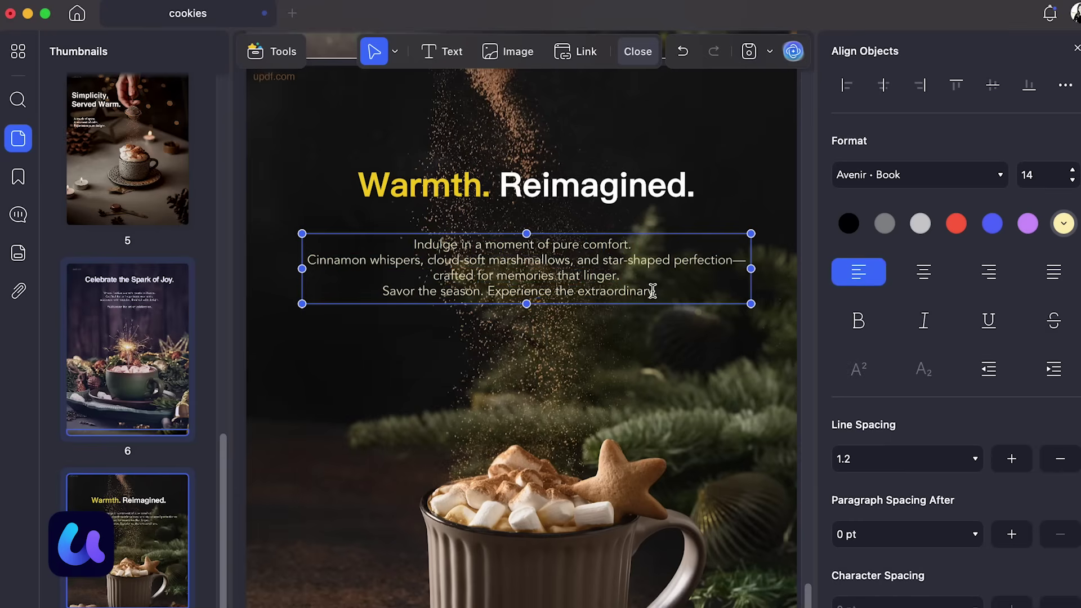
# Step: Recolour the 'Warmth. Reimagined.' heading yellow-green with the custom colour picker
pyautogui.press('super+a')
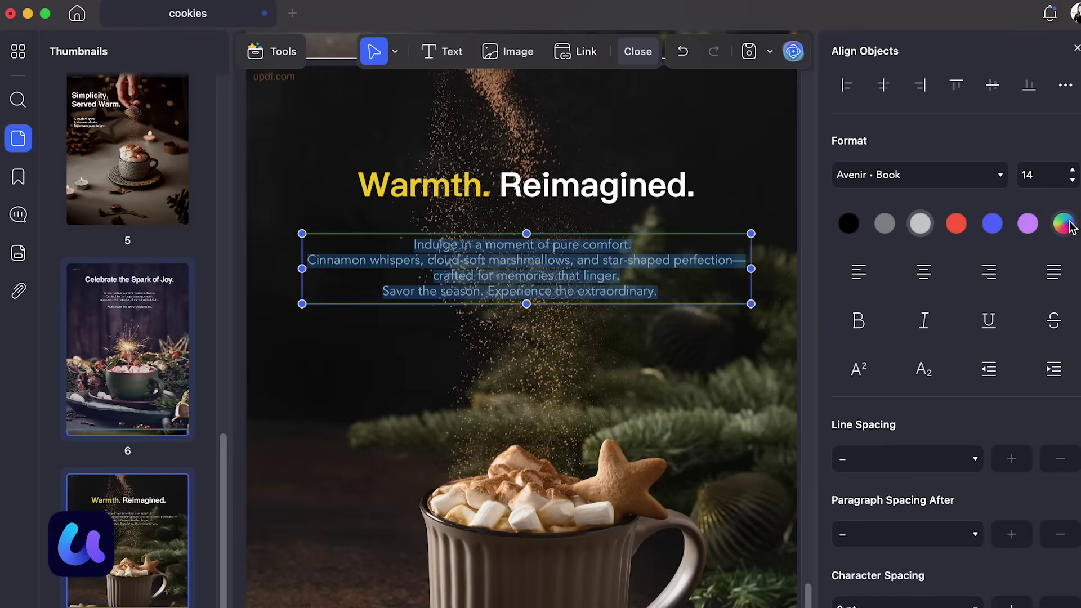
pyautogui.click(1064, 224)
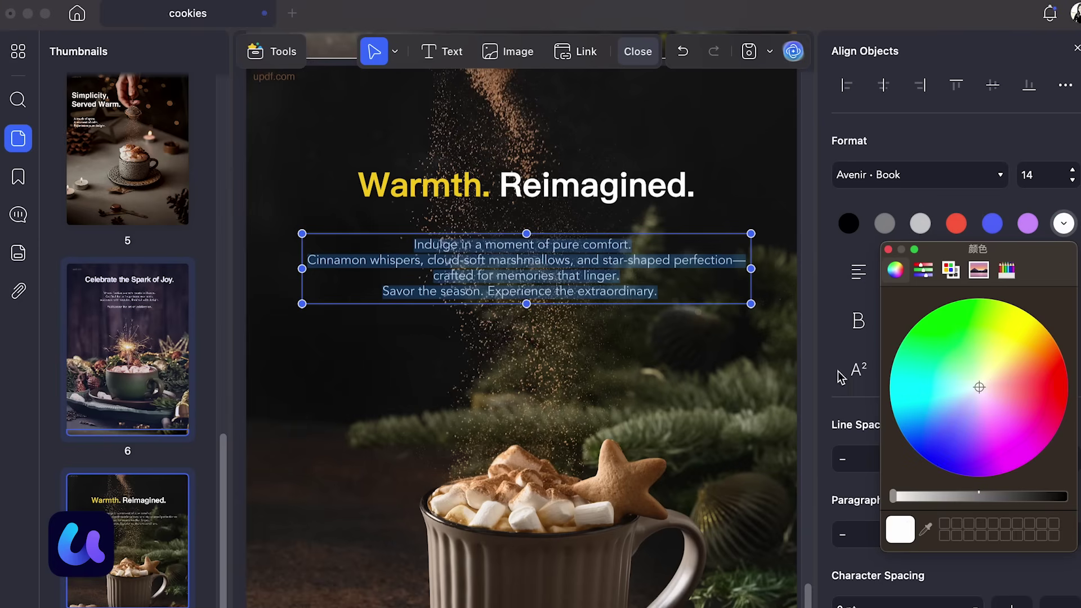
pyautogui.click(659, 292)
pyautogui.click(451, 192)
pyautogui.press('super+a')
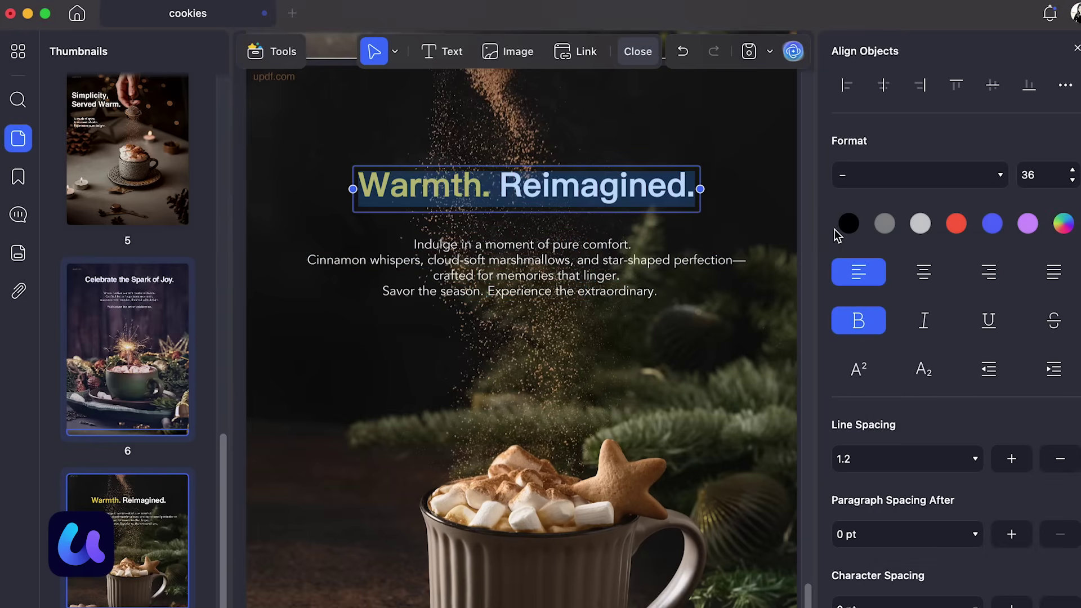
pyautogui.click(957, 224)
pyautogui.click(1064, 224)
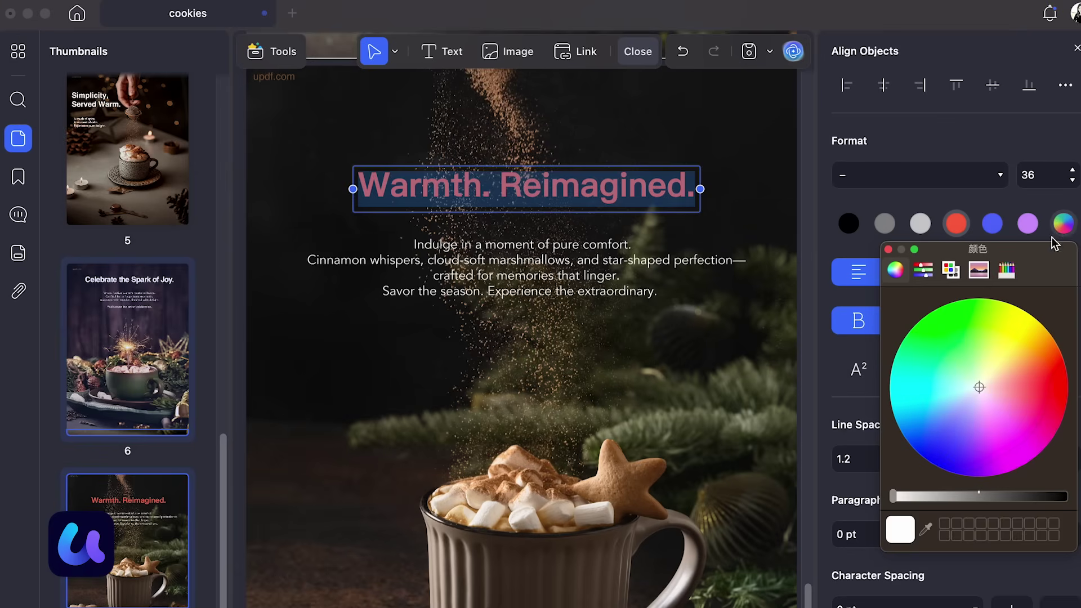
pyautogui.moveTo(969, 343); pyautogui.dragTo(998, 353)
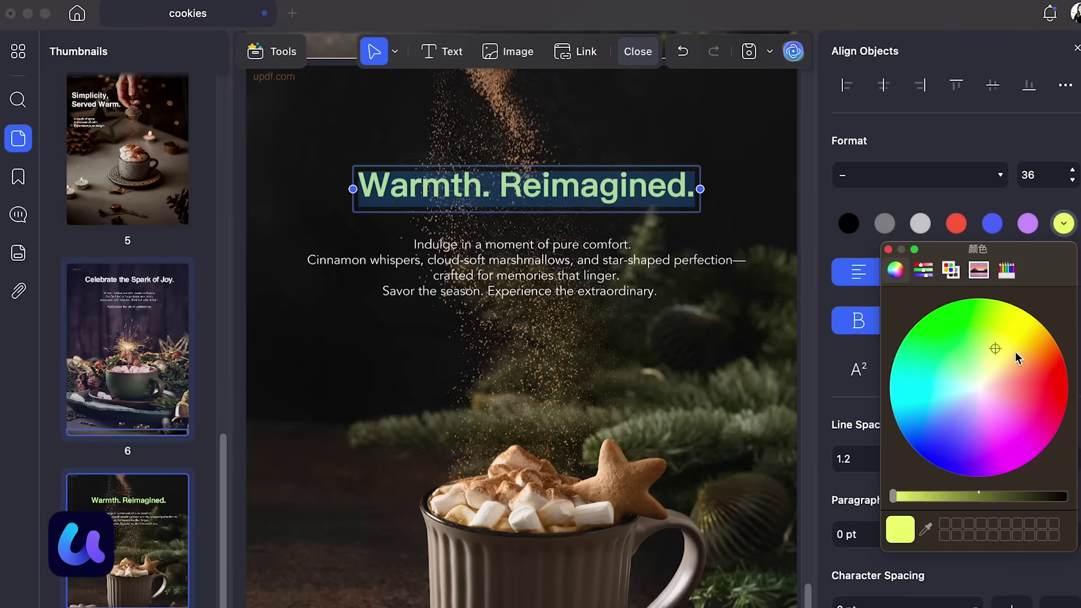
pyautogui.click(615, 280)
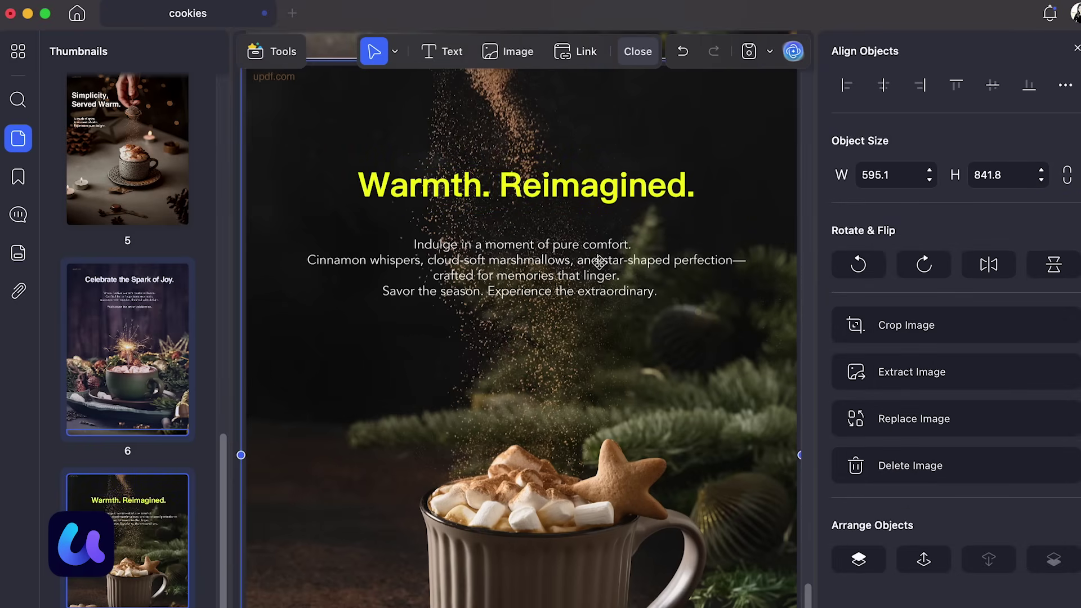
# Step: Go to page 5 and select the 'Simplicity, Served Warm.' heading box
pyautogui.click(453, 52)
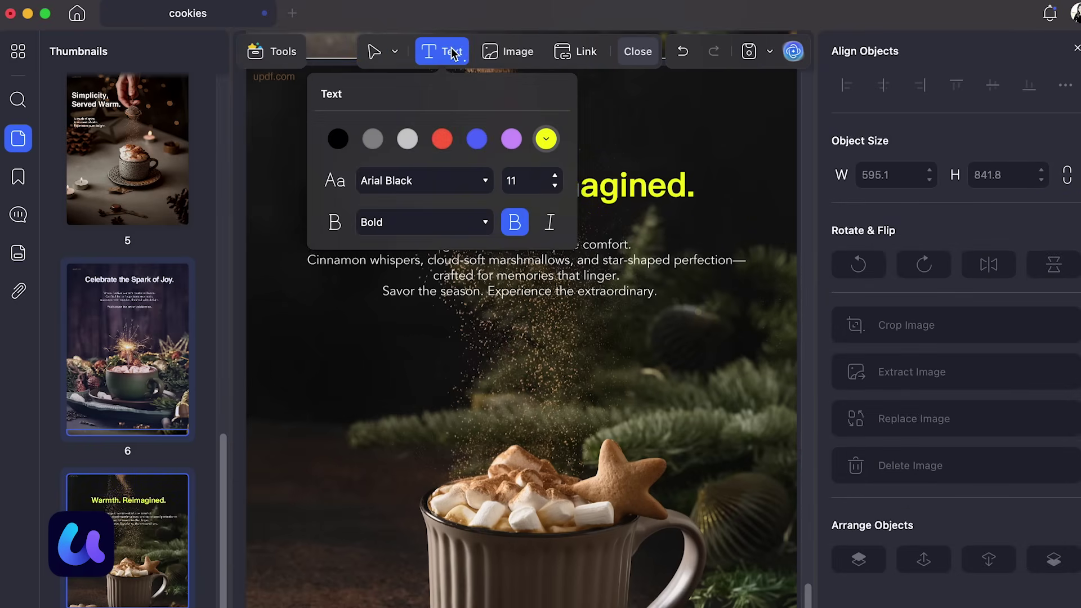
pyautogui.click(123, 175)
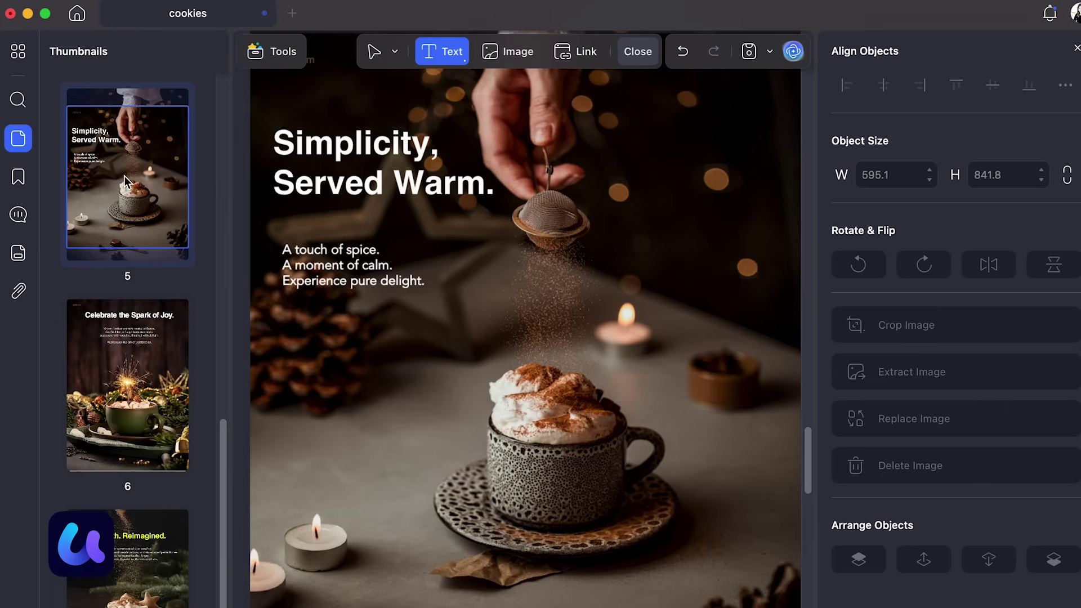
pyautogui.click(382, 180)
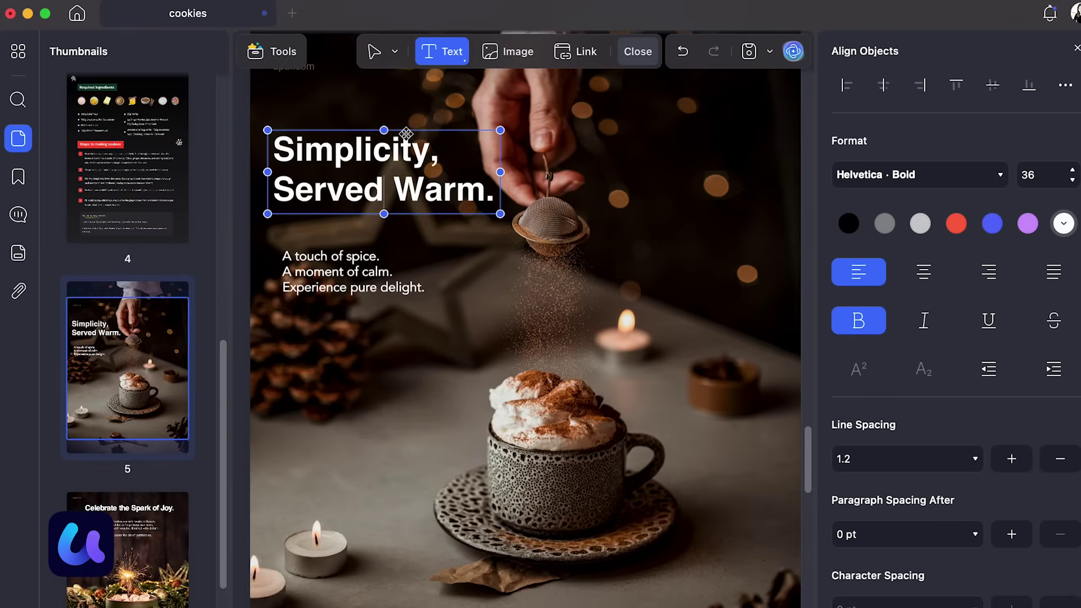